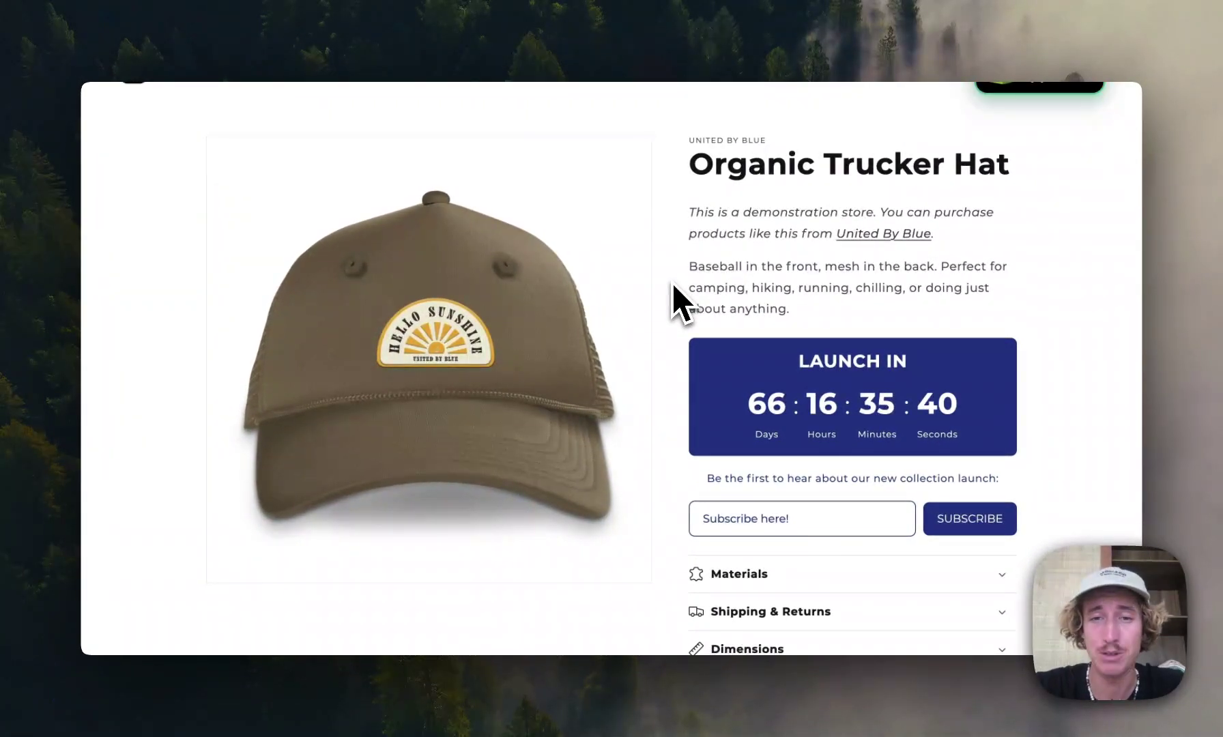
Browse the 'coun' search results, which list $9 countdown timer sections
scroll(675, 286, up, 2)
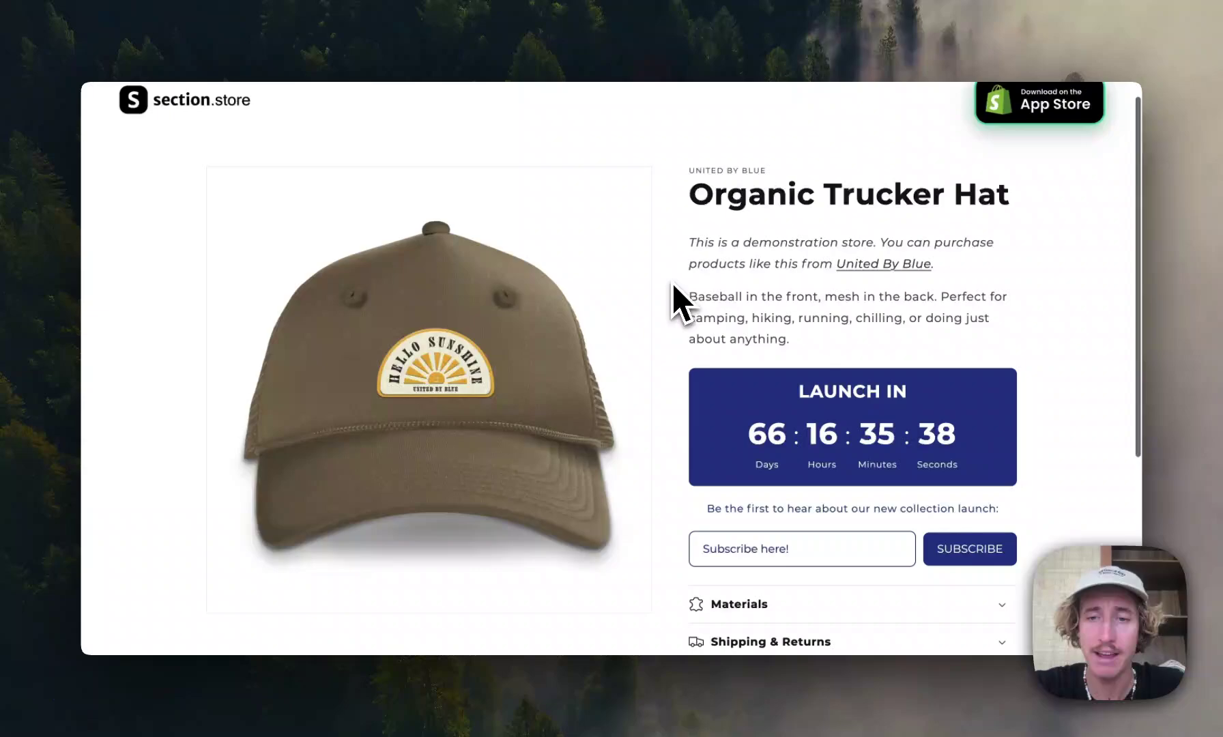
scroll(673, 282, down, 1)
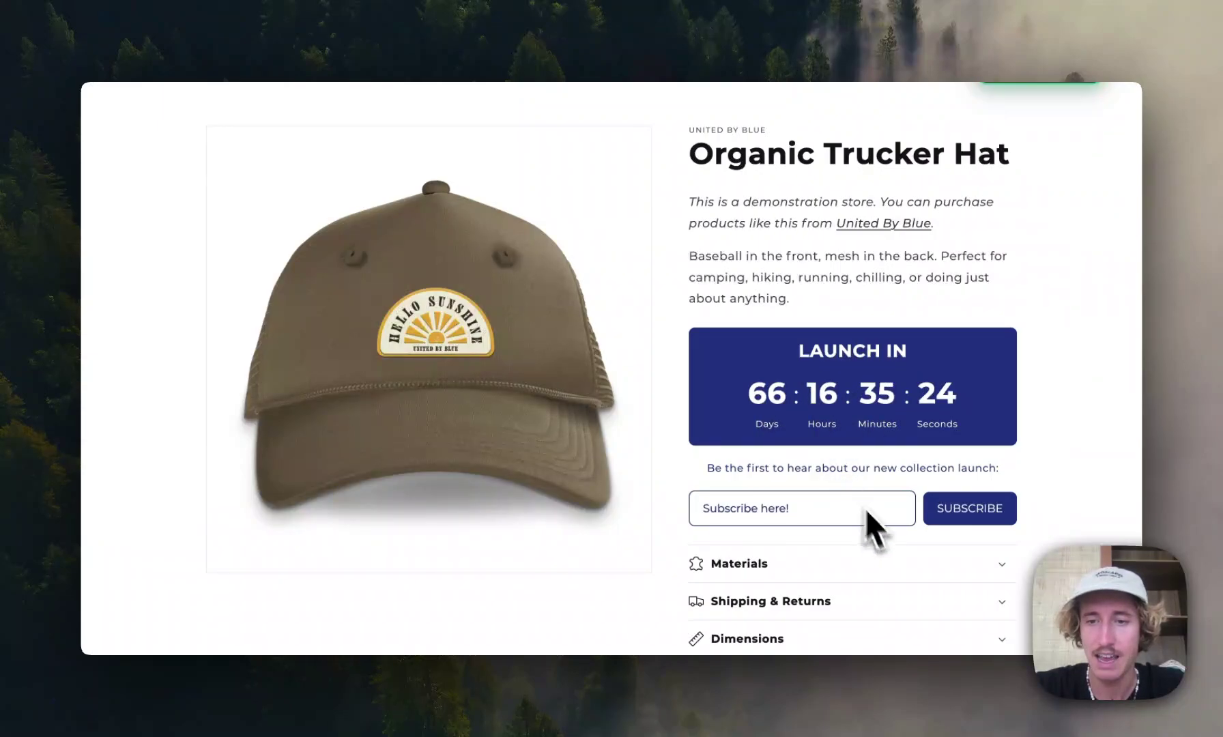
scroll(870, 526, down, 1)
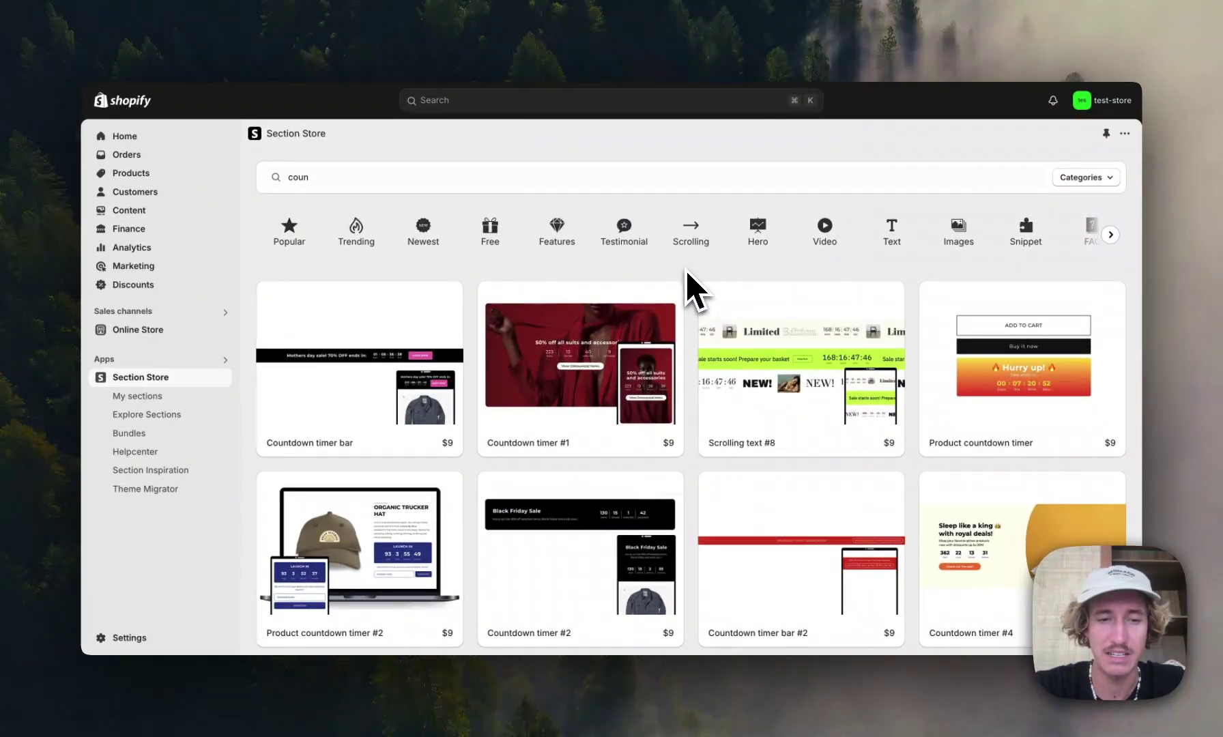
scroll(690, 290, down, 2)
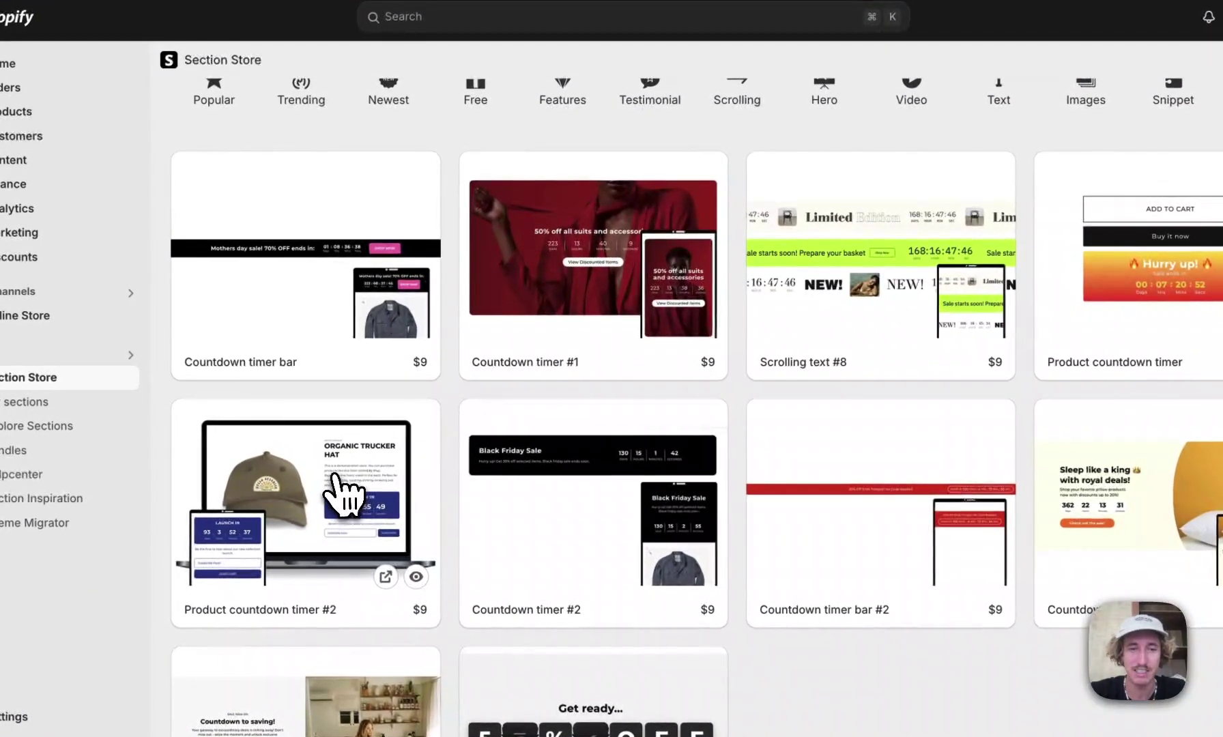
click(393, 459)
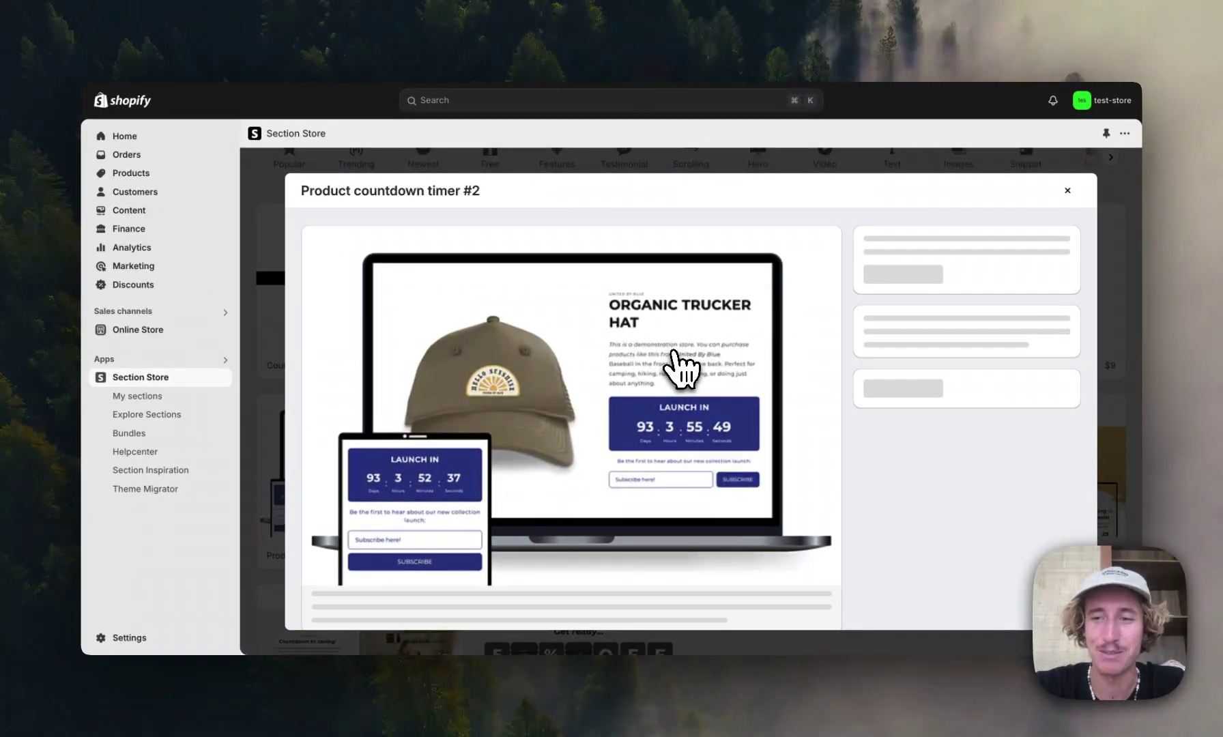
scroll(679, 368, down, 1)
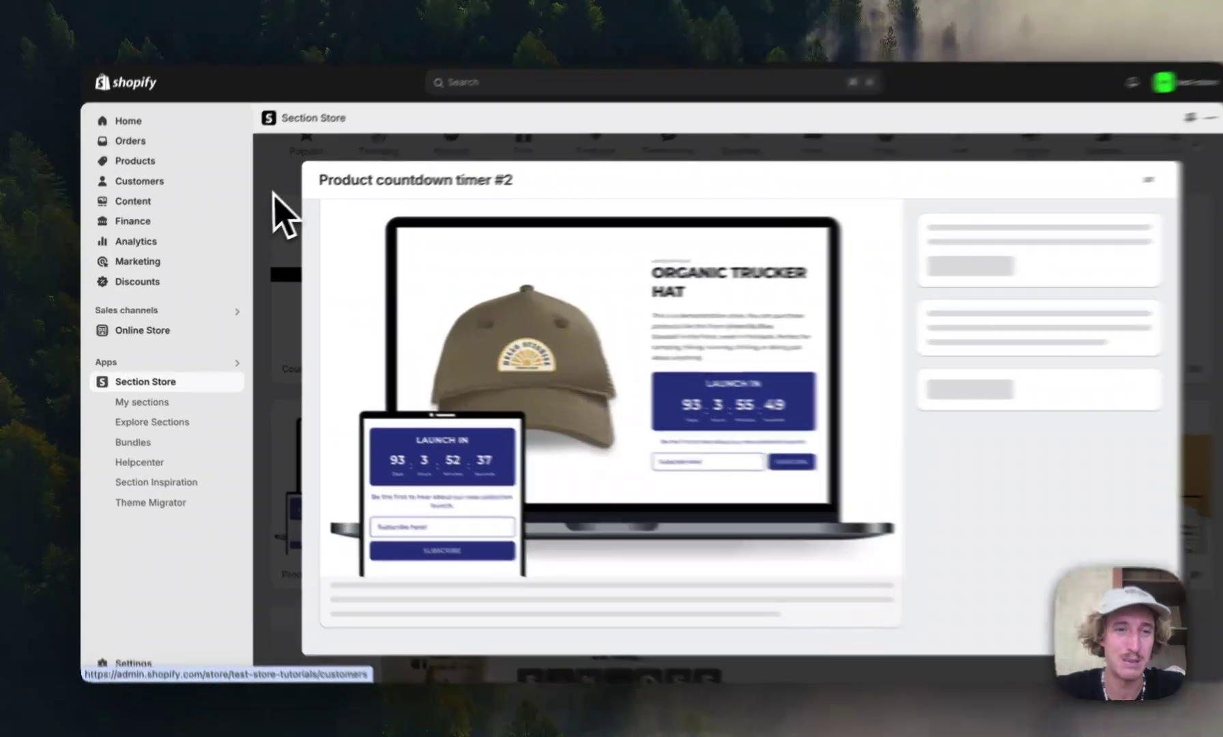
click(280, 217)
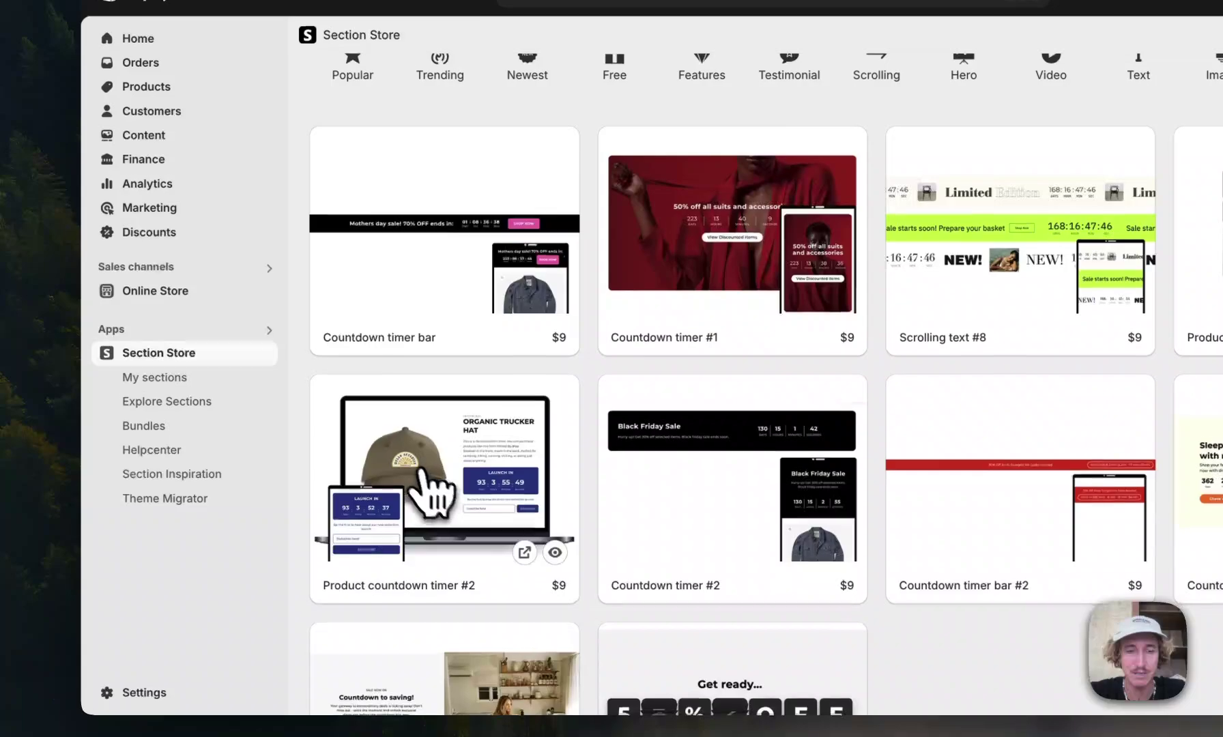
From My sections, open the Product countdown timer in the Gater-Full-Store (Live) theme editor
click(169, 418)
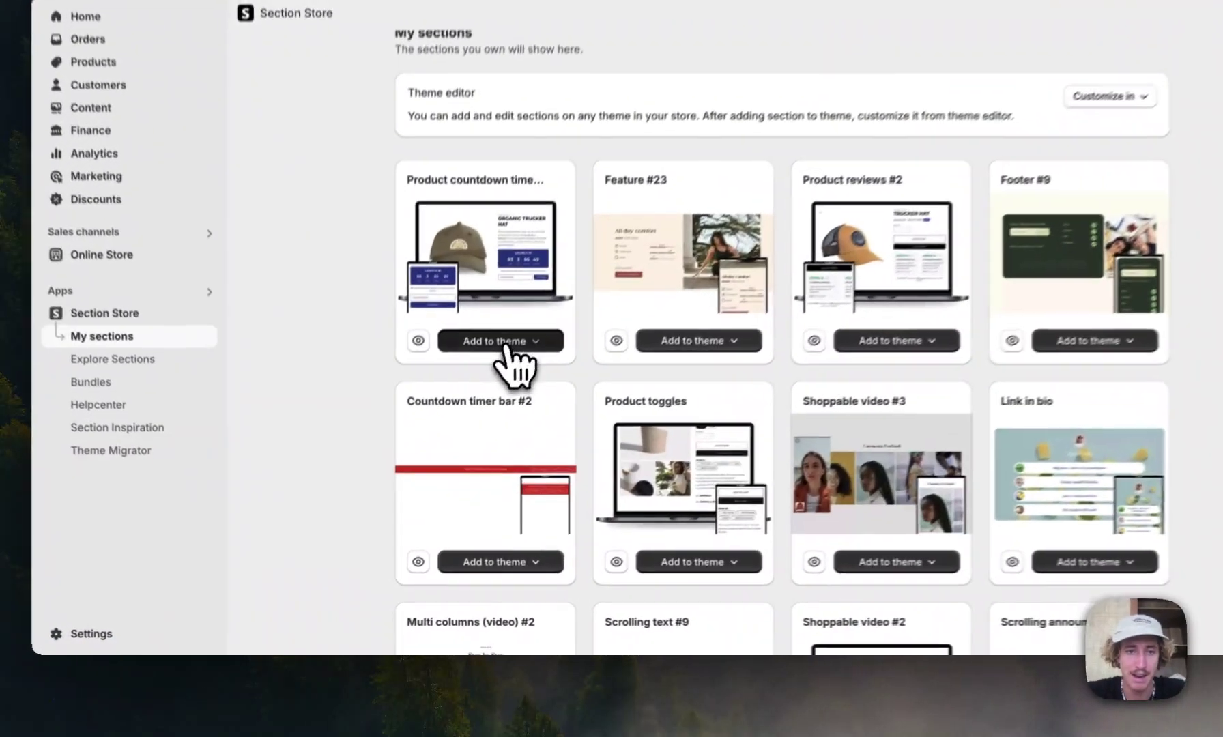
click(467, 401)
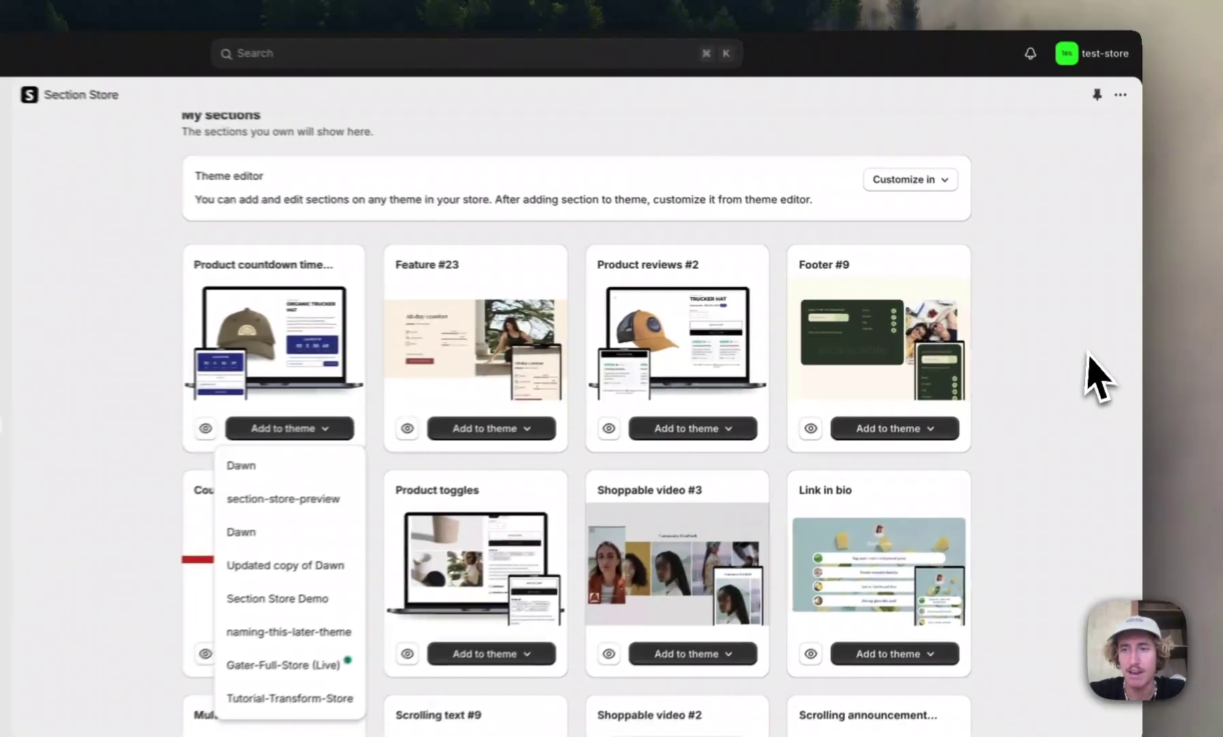
click(1099, 354)
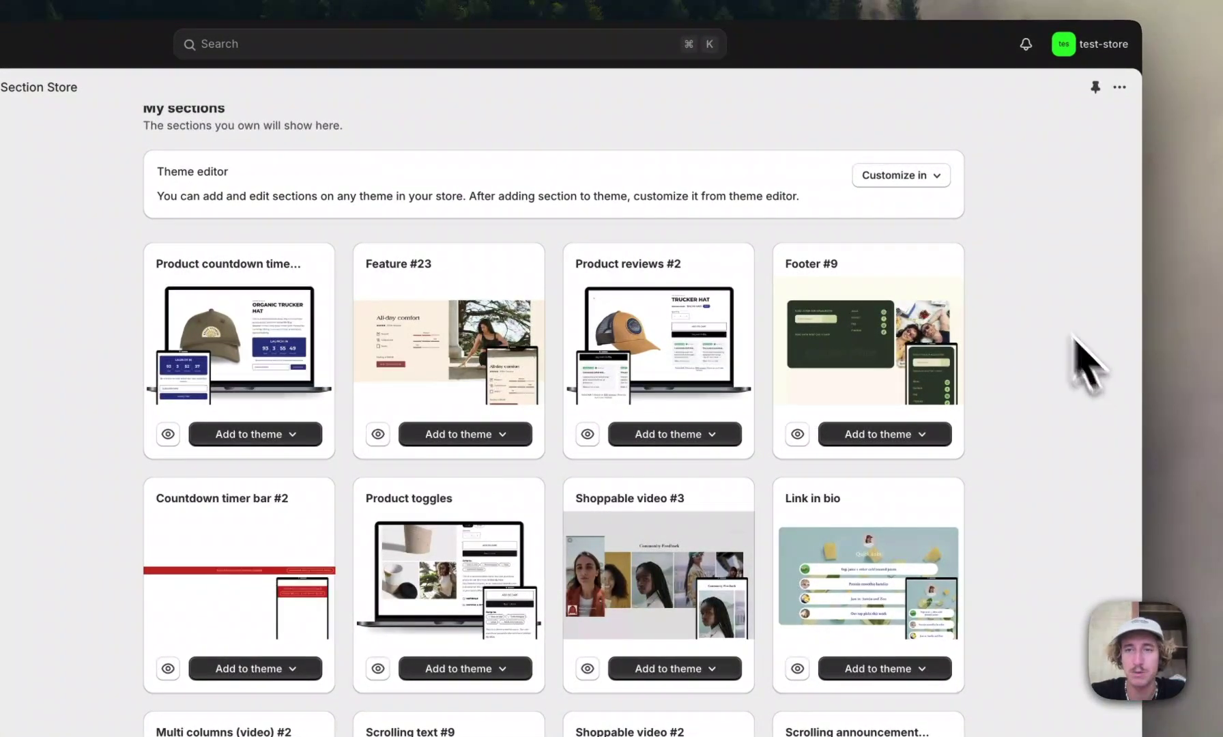
click(911, 179)
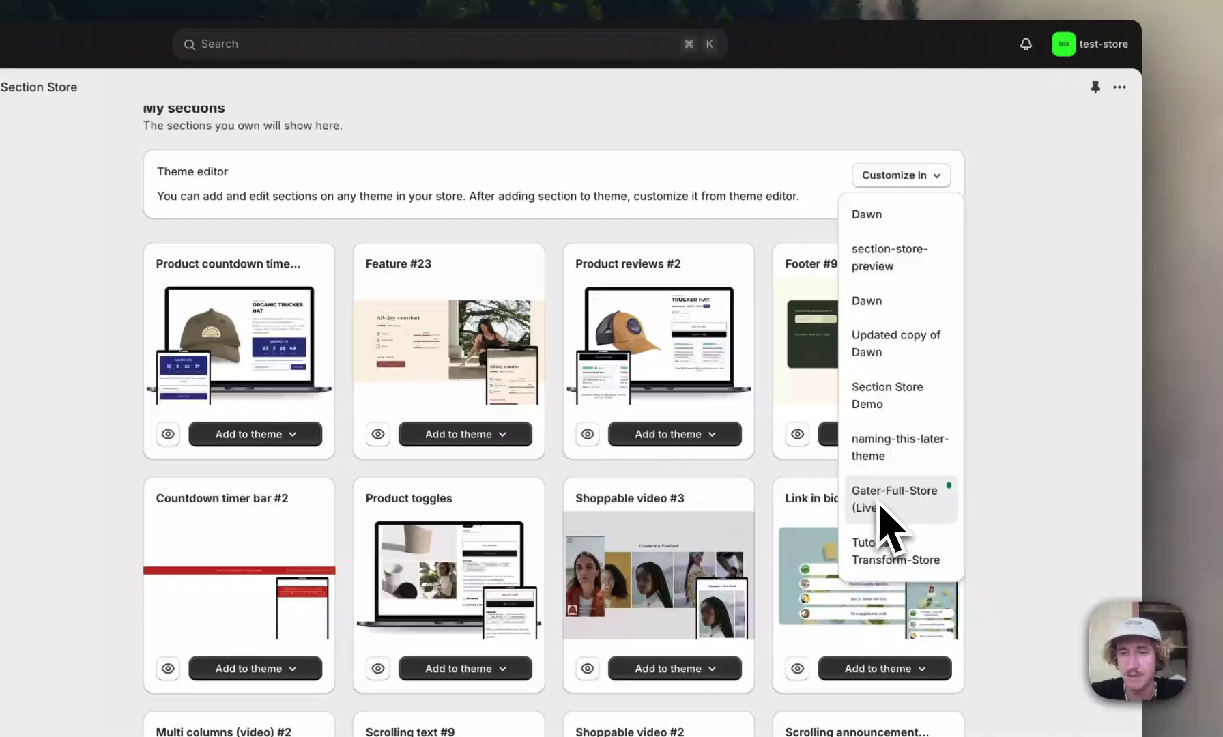
click(1109, 215)
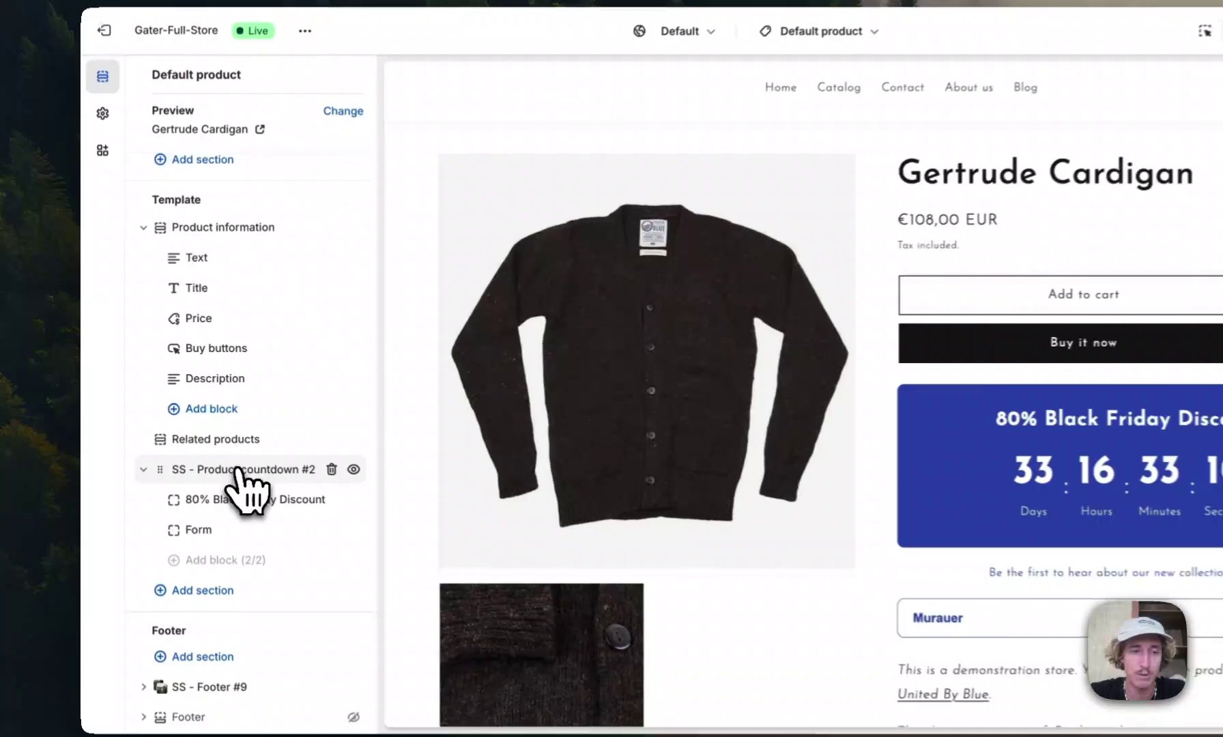
Set the SS - Product countdown #2 section's position to Above buy buttons
click(207, 448)
scroll(614, 307, up, 10)
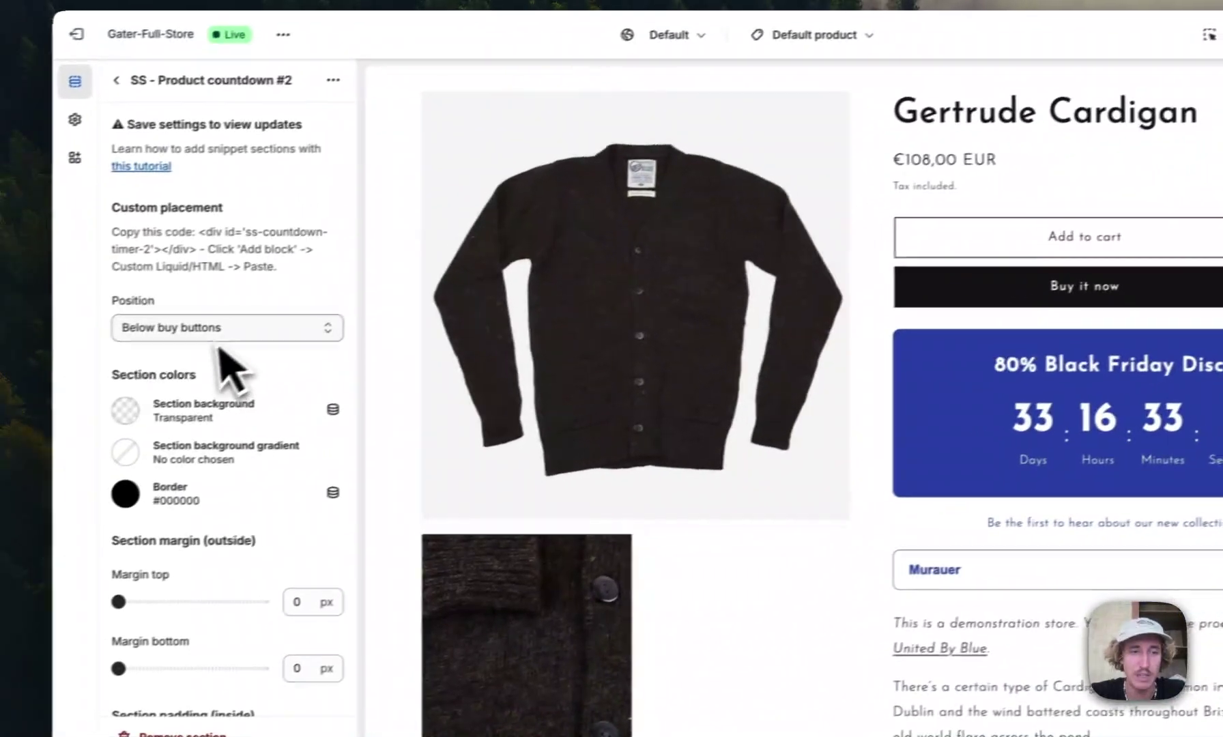
click(224, 331)
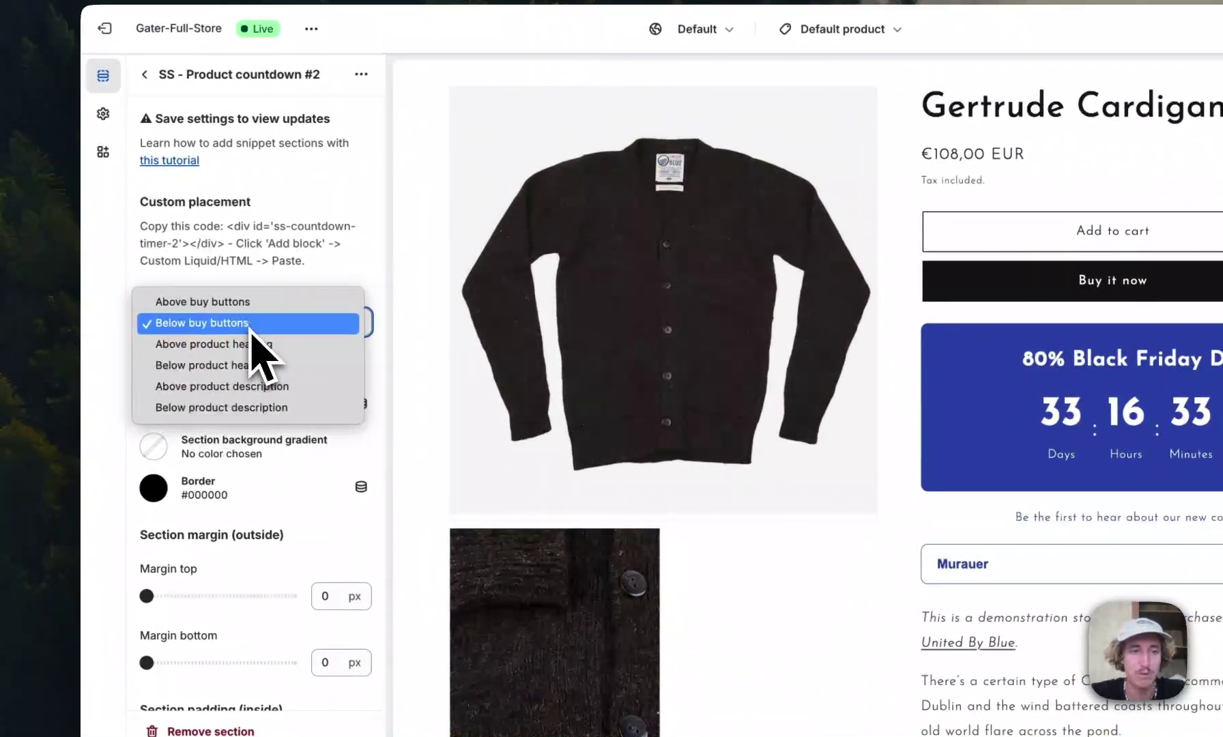
key(Escape)
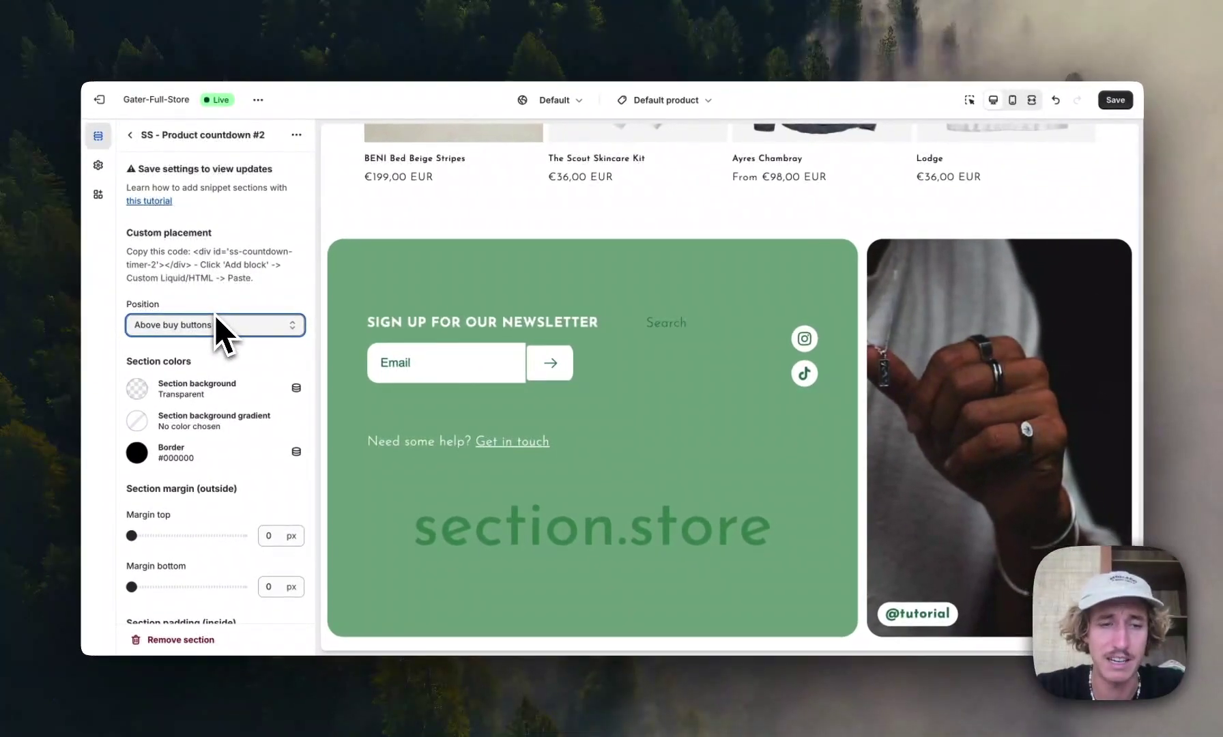
scroll(660, 319, up, 2)
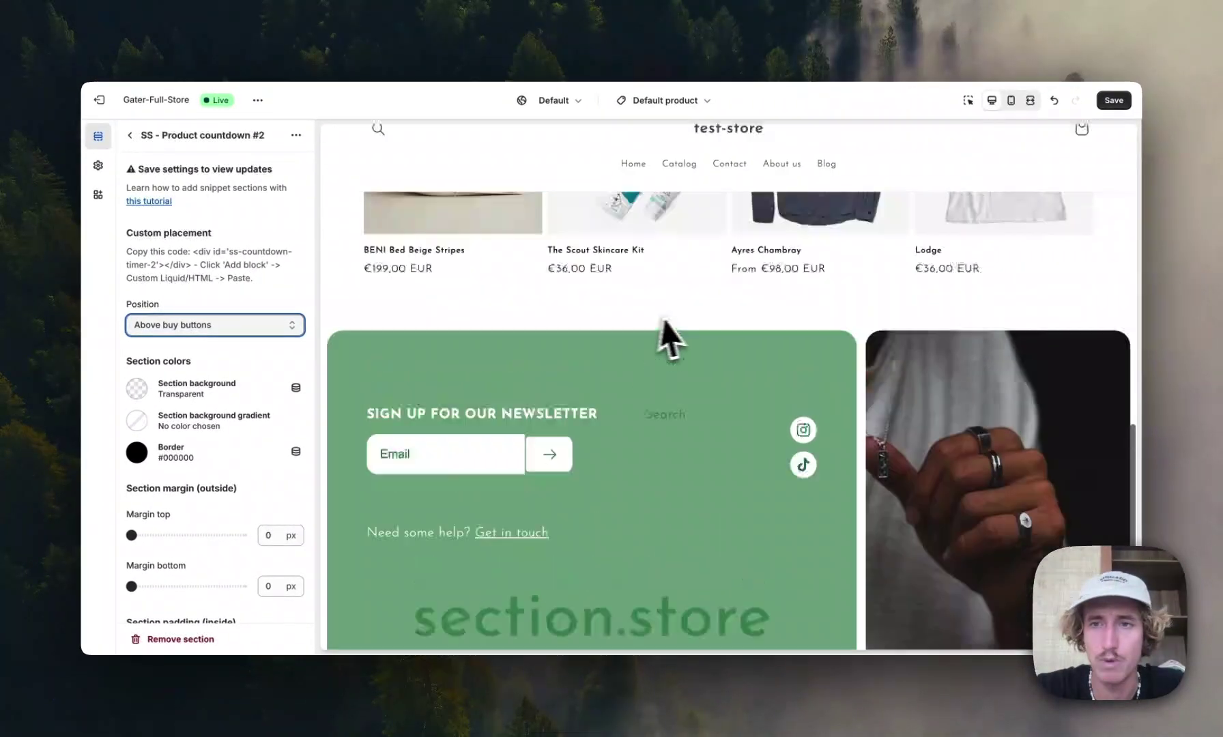
scroll(675, 336, up, 10)
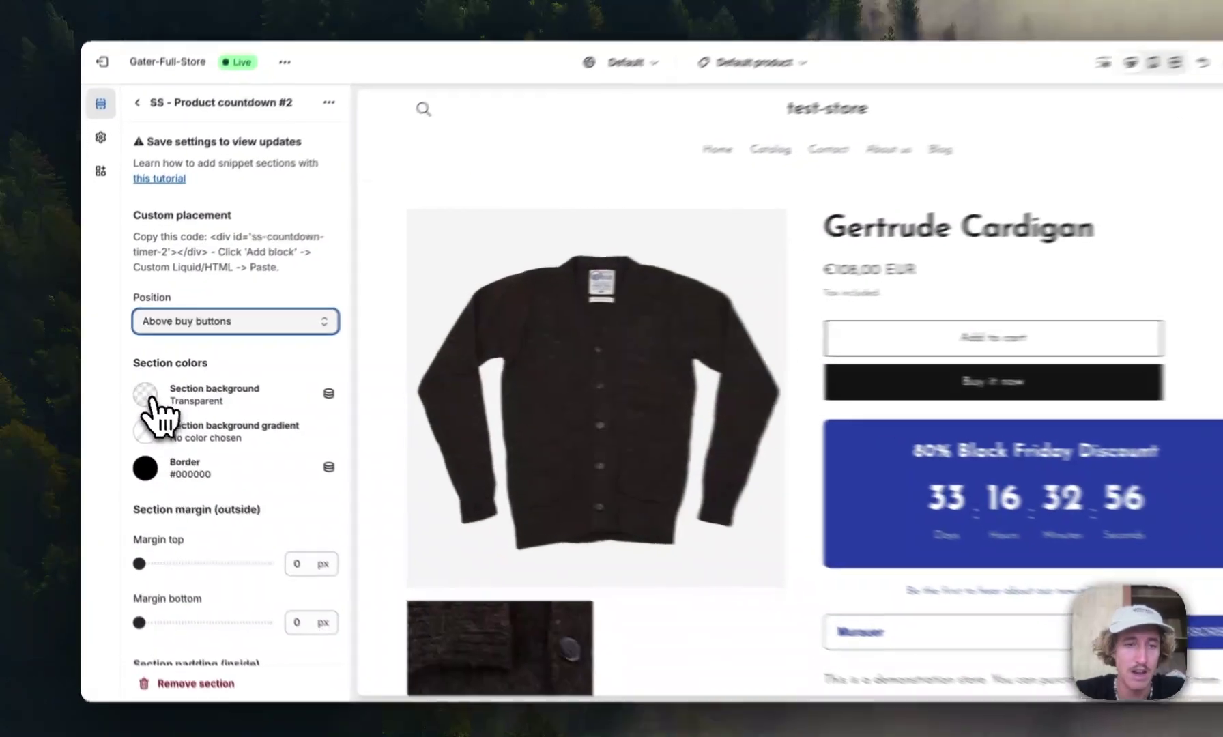
Give the countdown section a red #D92929 background and save the theme
click(138, 389)
click(182, 359)
scroll(751, 410, down, 10)
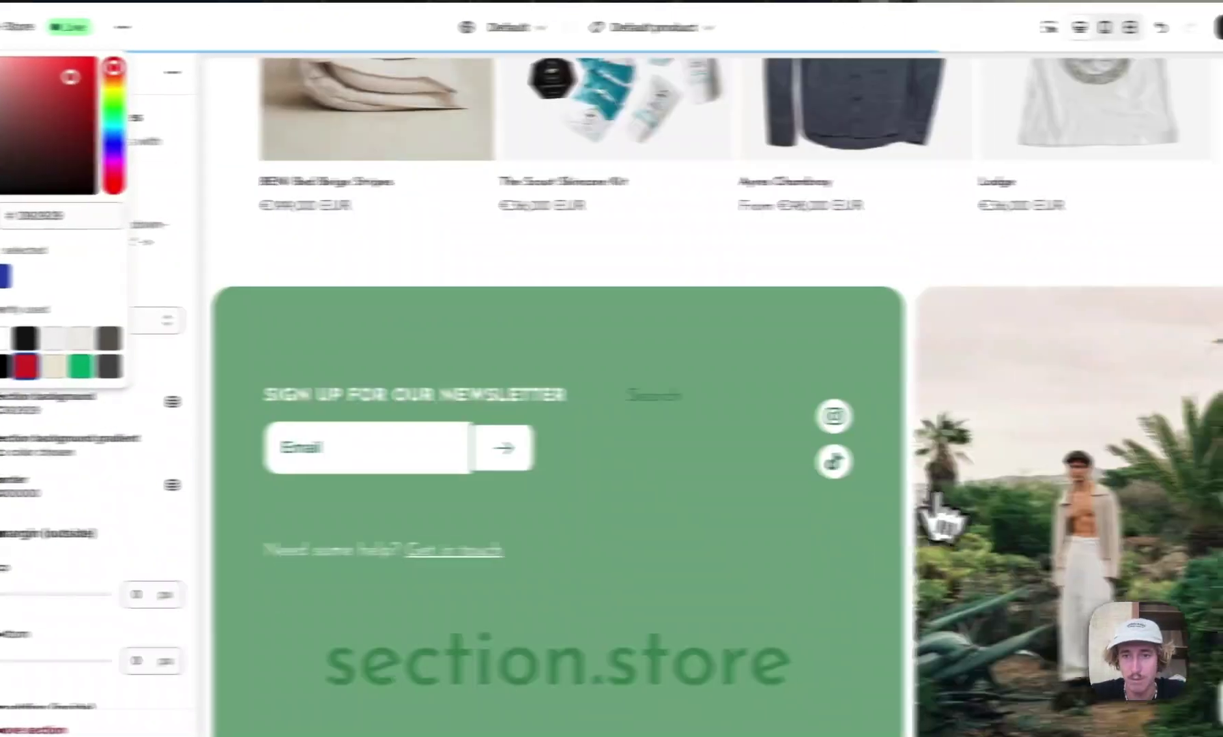
scroll(1024, 177, up, 8)
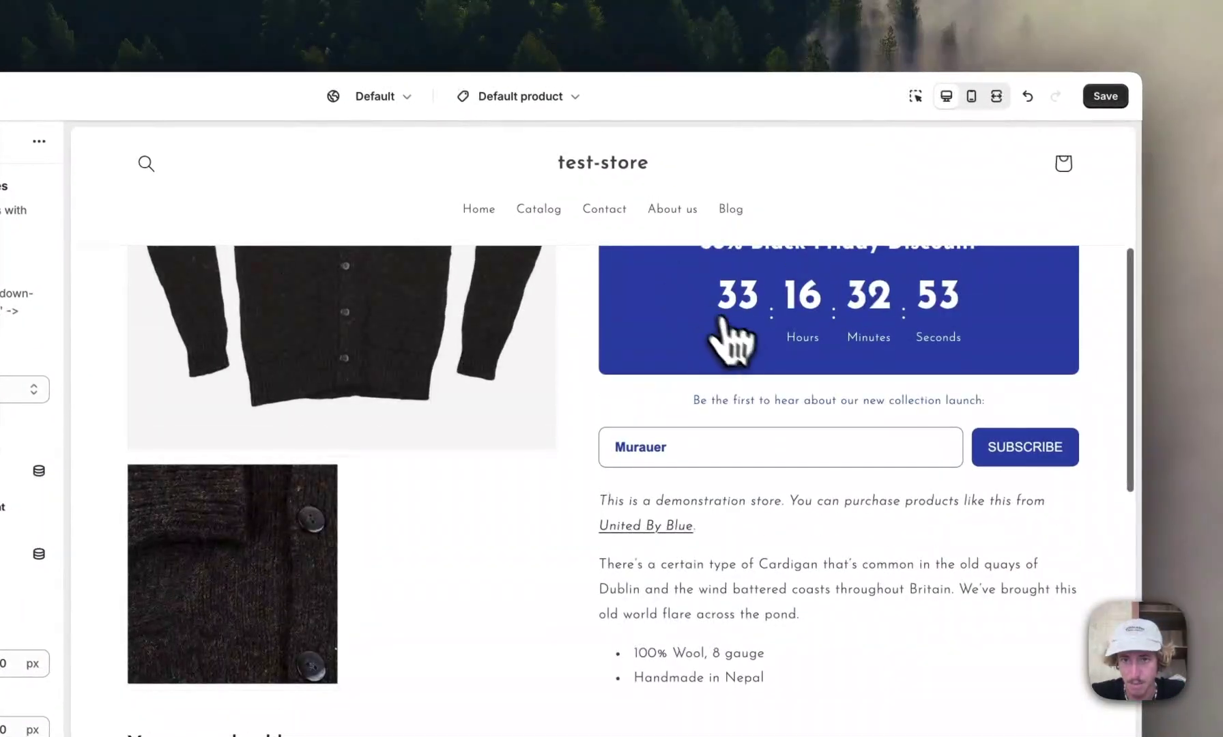
scroll(795, 488, up, 2)
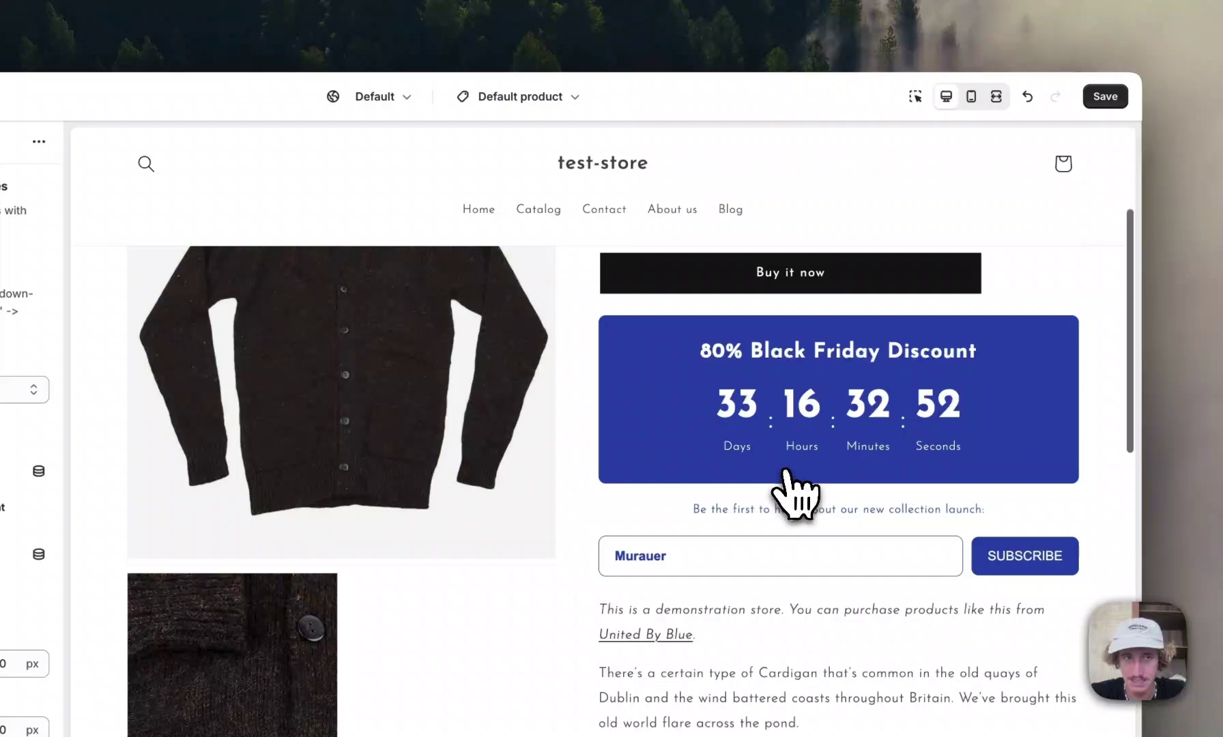
click(1095, 109)
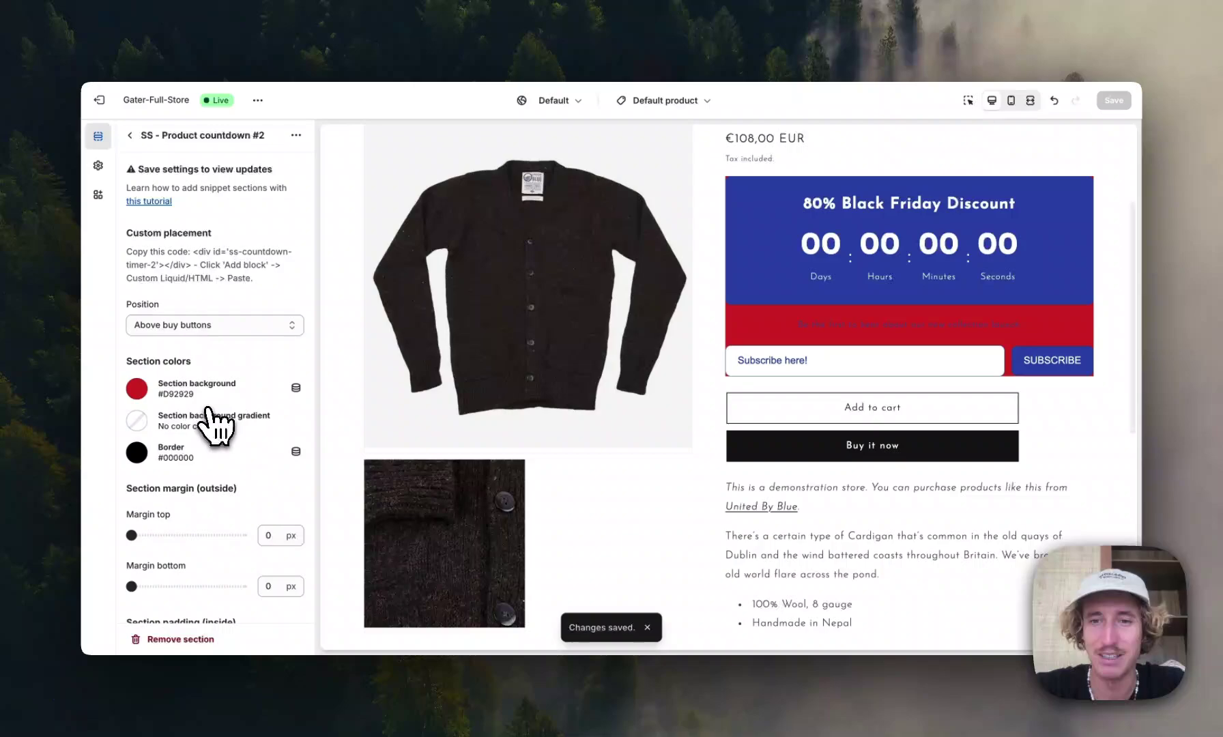
Clear the section background to transparent and return to the template's section list
scroll(751, 283, up, 2)
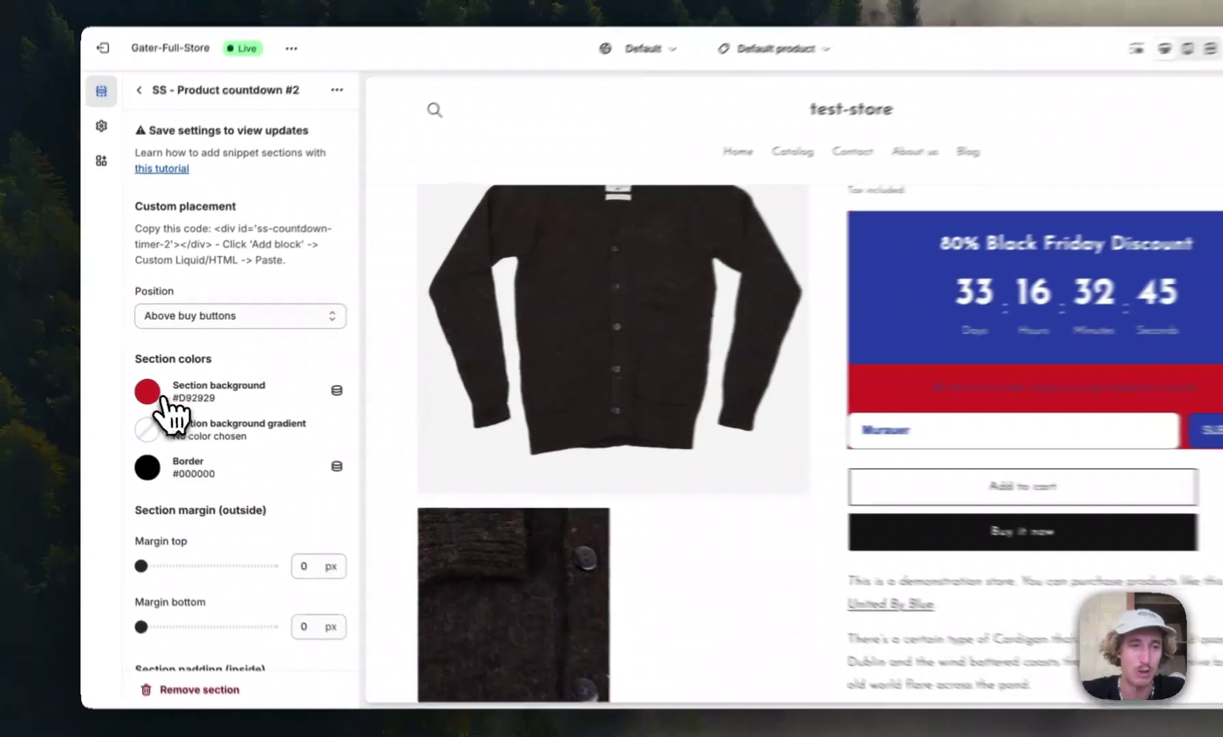
click(137, 389)
double_click(195, 246)
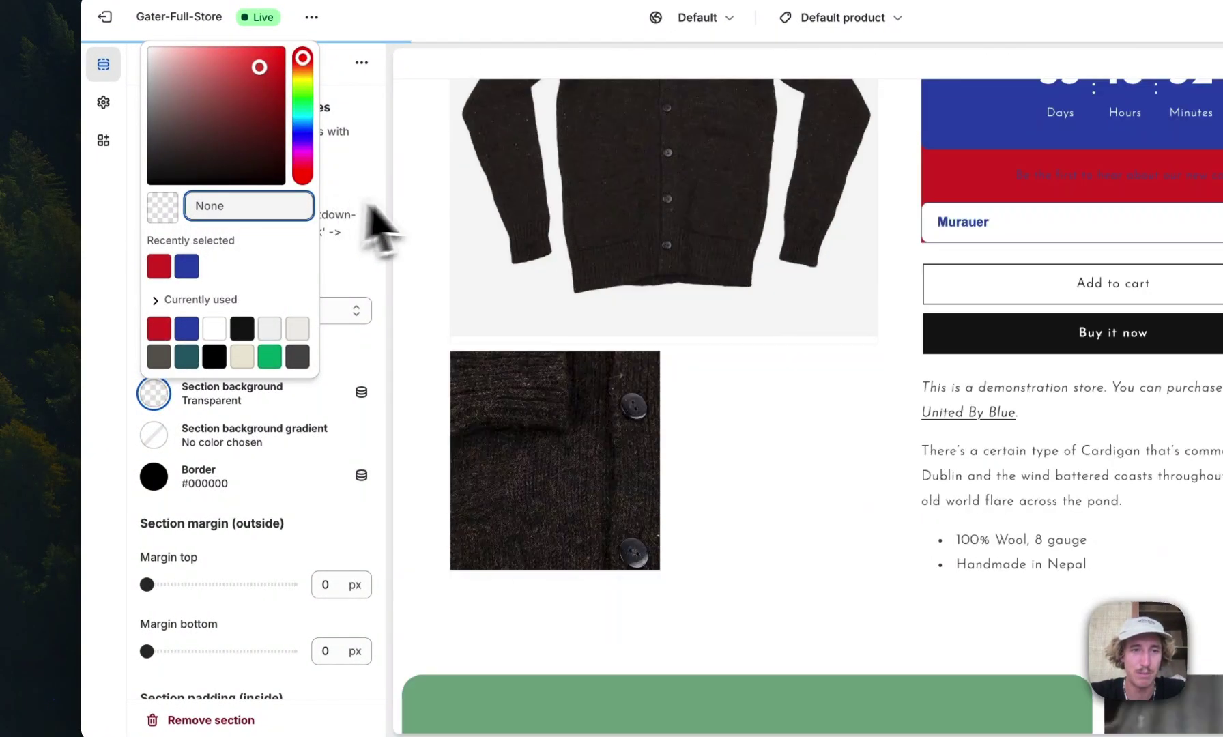
click(371, 218)
scroll(280, 546, down, 2)
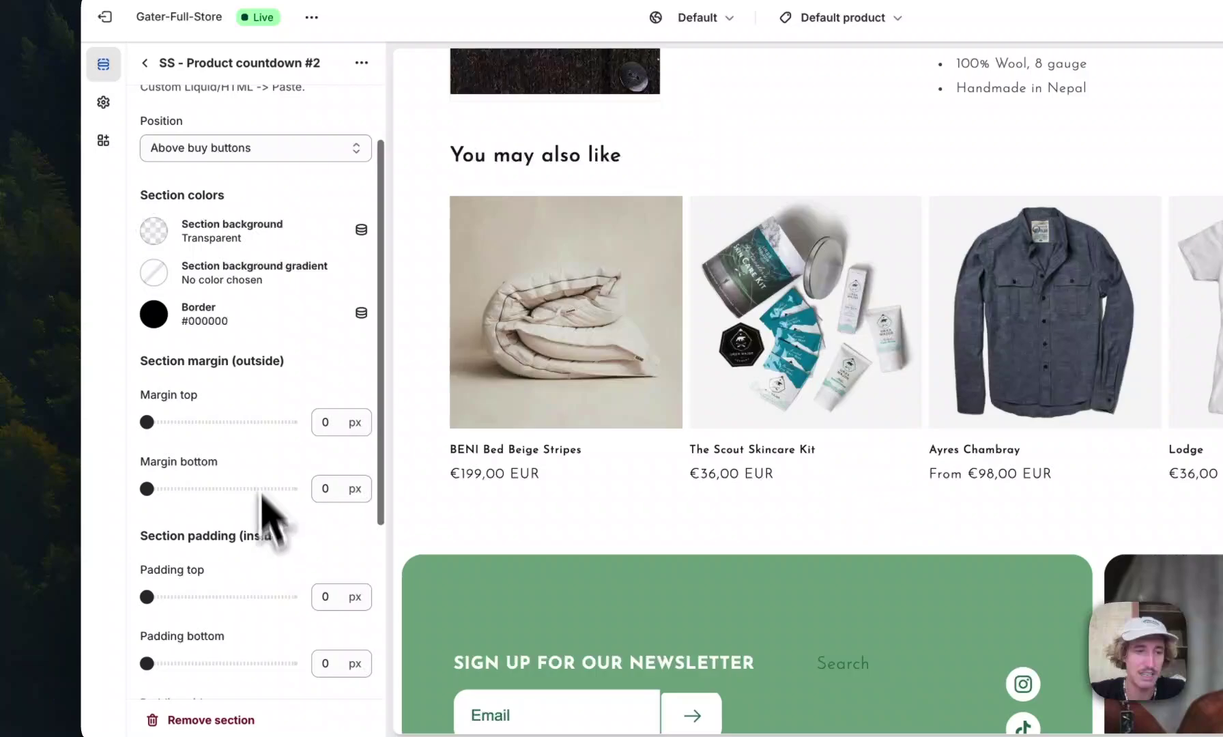
scroll(273, 523, down, 3)
scroll(945, 338, up, 10)
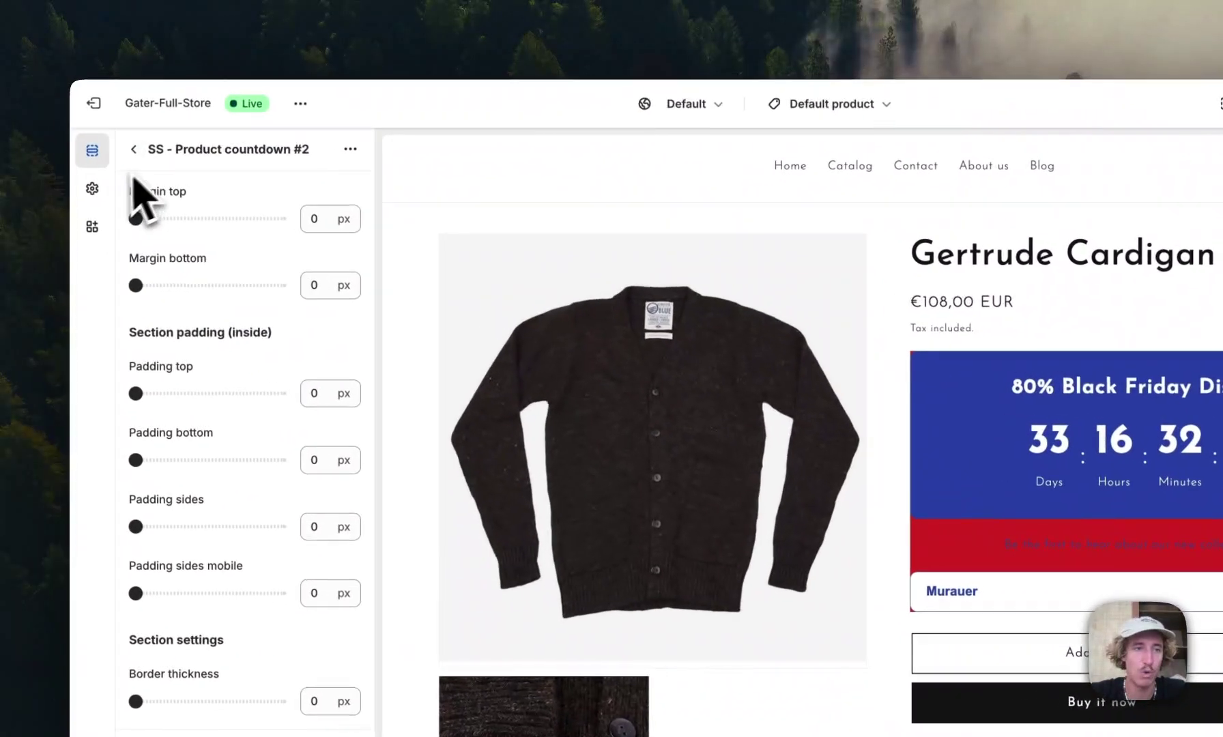
click(134, 149)
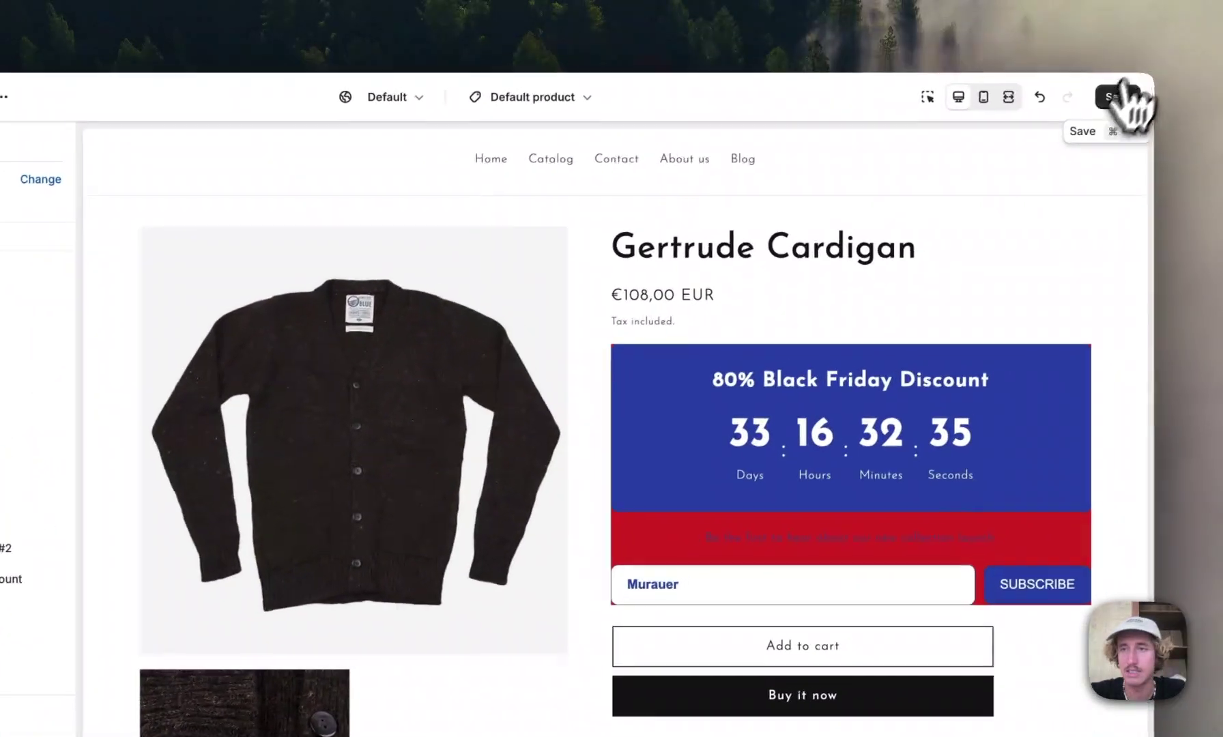
Save, then rename the 80% Black Friday Discount timer's Hours label to 'Stunden'
click(1106, 105)
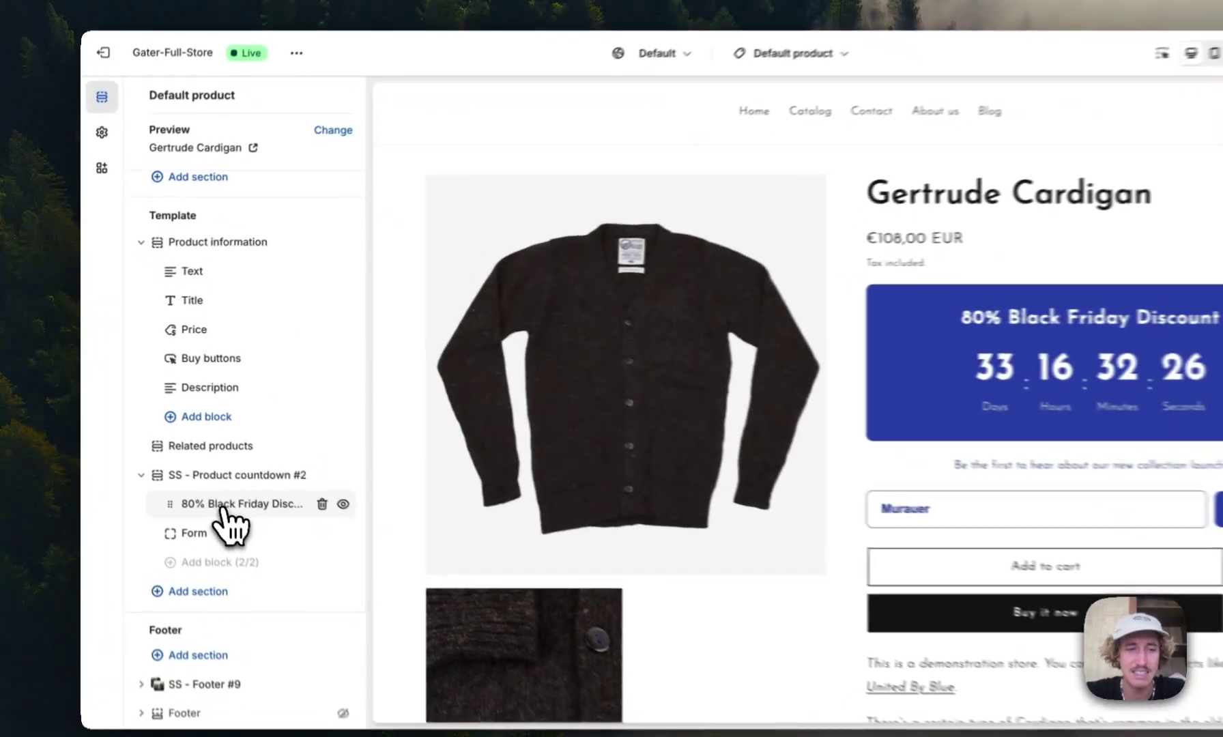
click(246, 471)
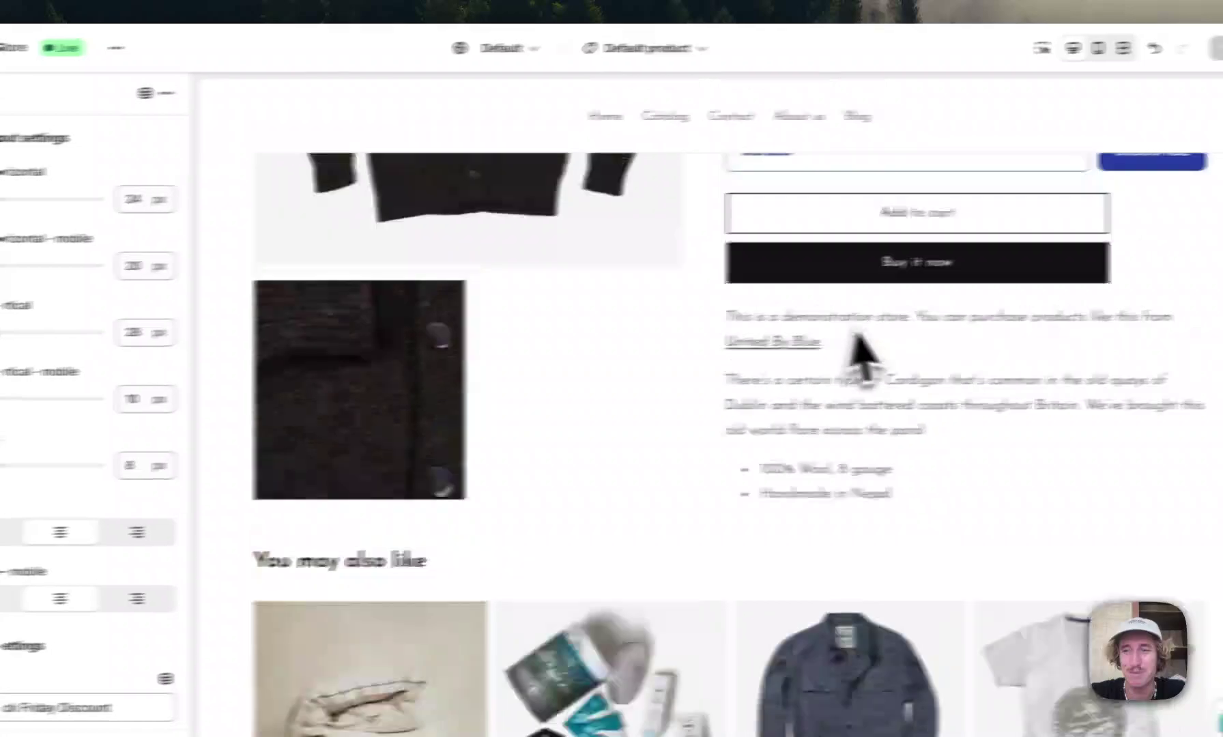
scroll(1044, 184, up, 10)
scroll(266, 261, down, 3)
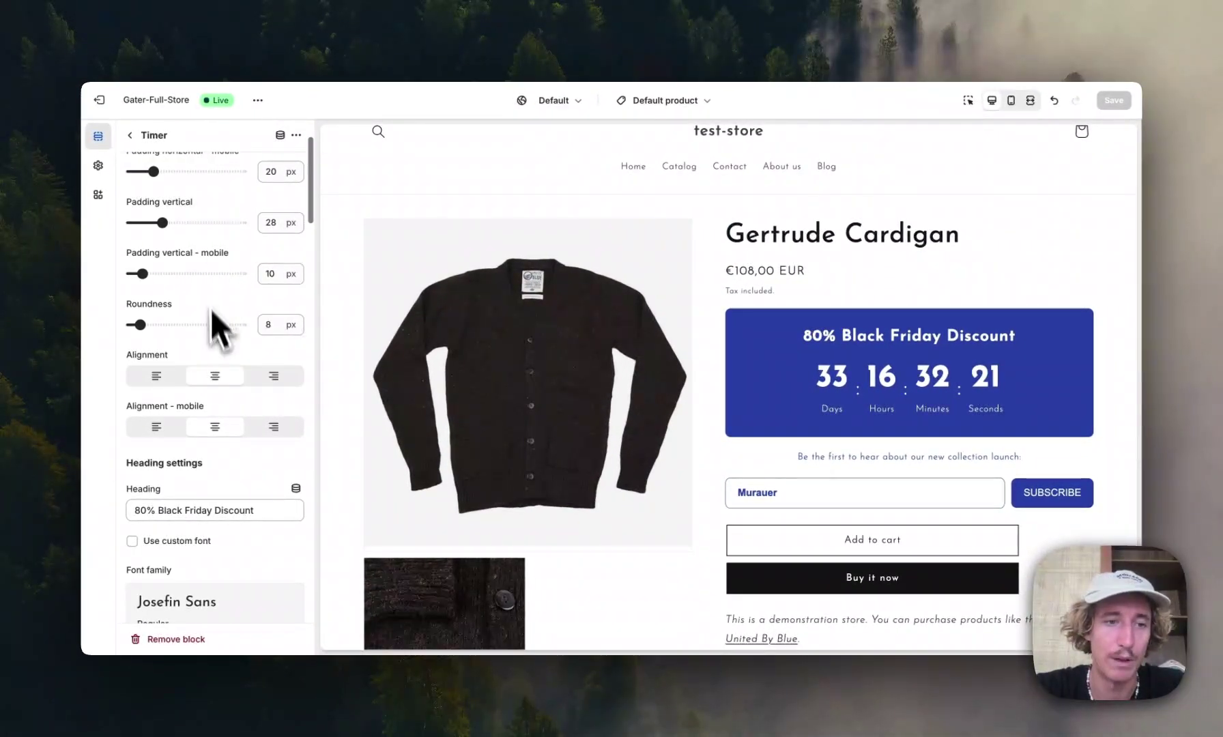
scroll(212, 314, down, 5)
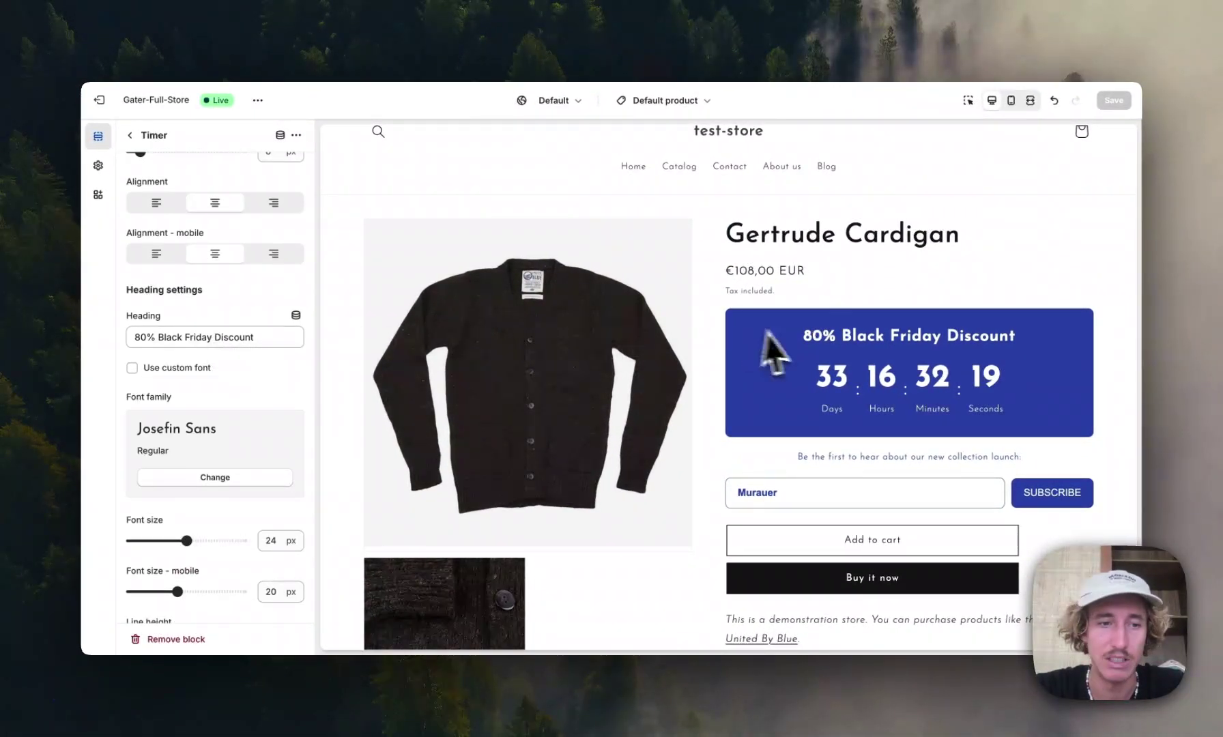
scroll(238, 350, down, 12)
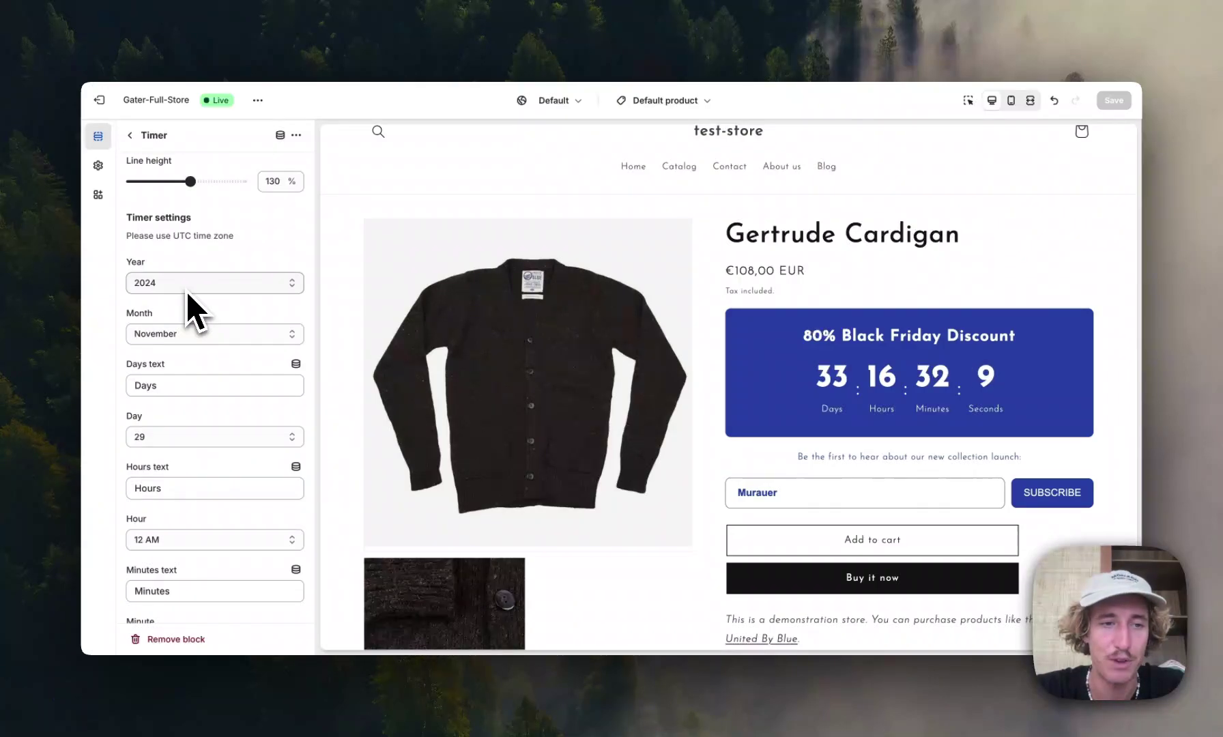
scroll(188, 293, down, 2)
scroll(191, 300, down, 4)
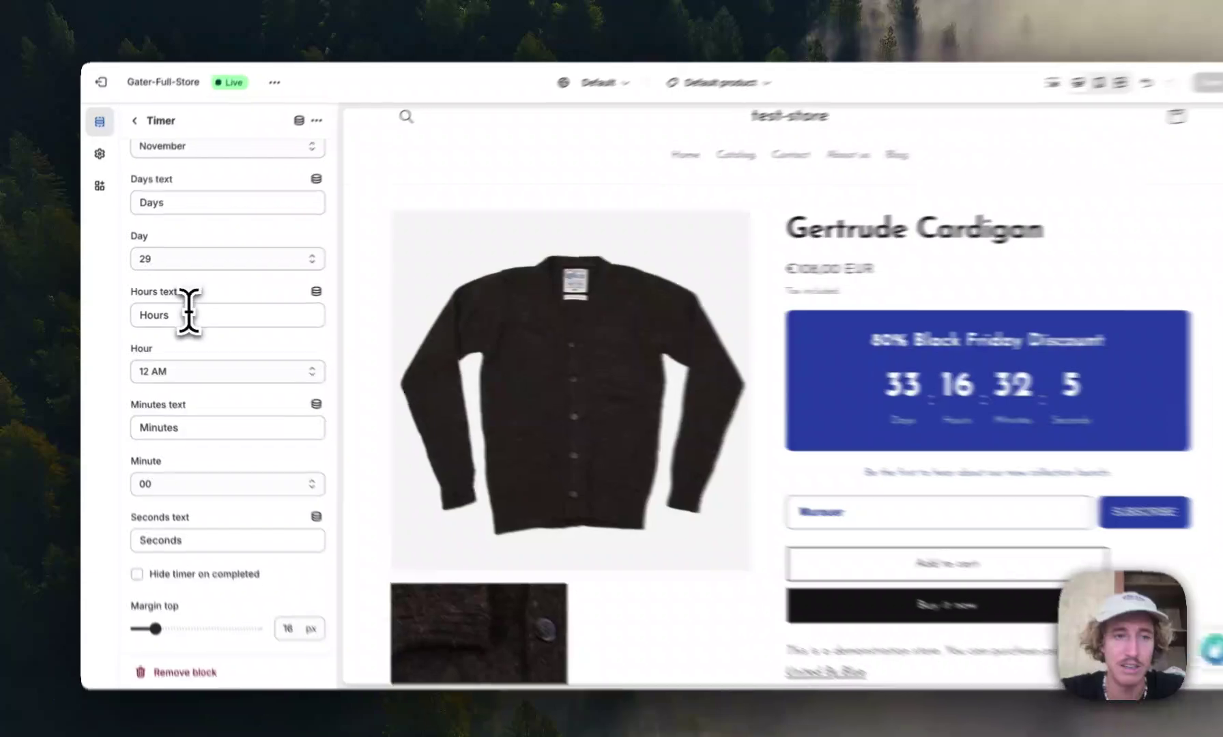
double_click(194, 314)
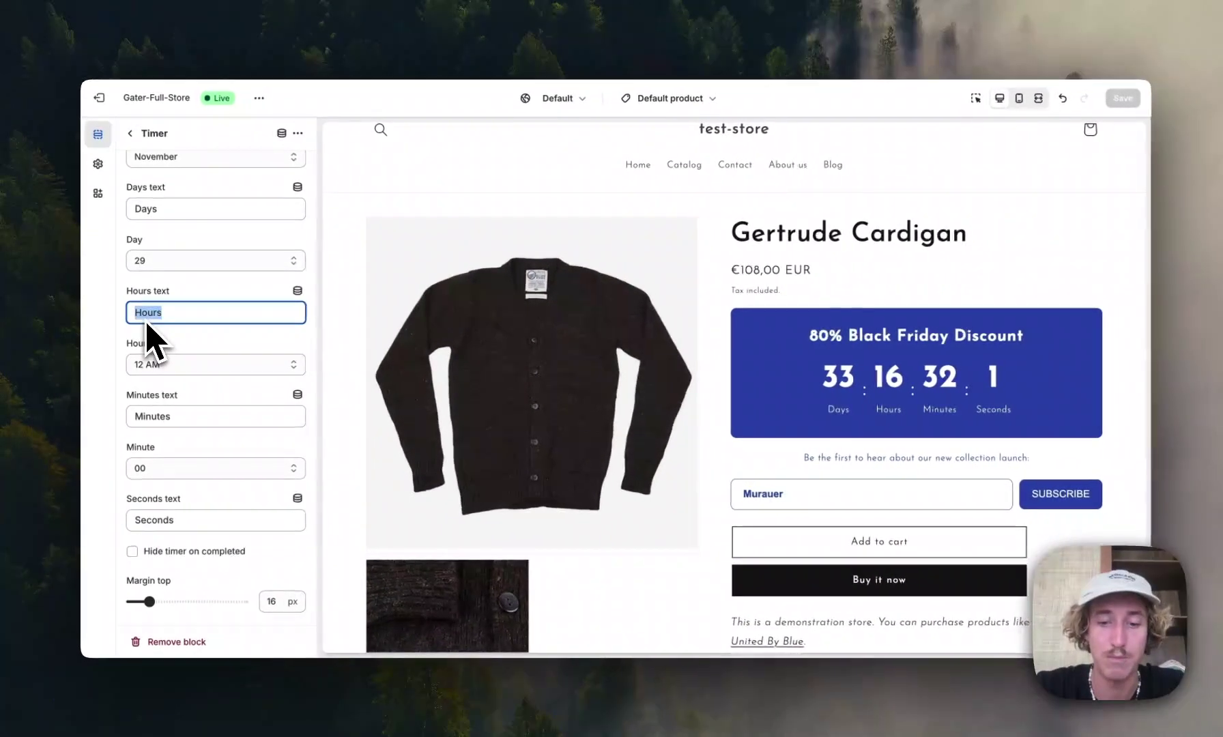
text(Stunden)
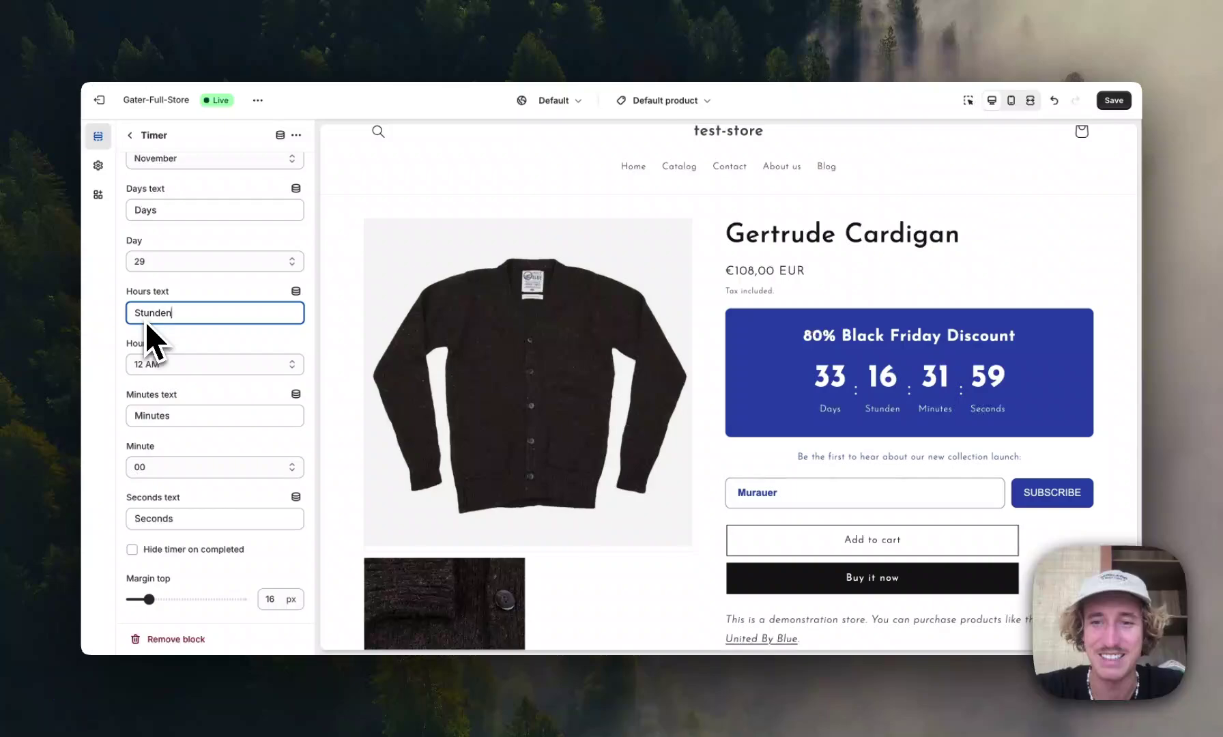
scroll(292, 347, down, 5)
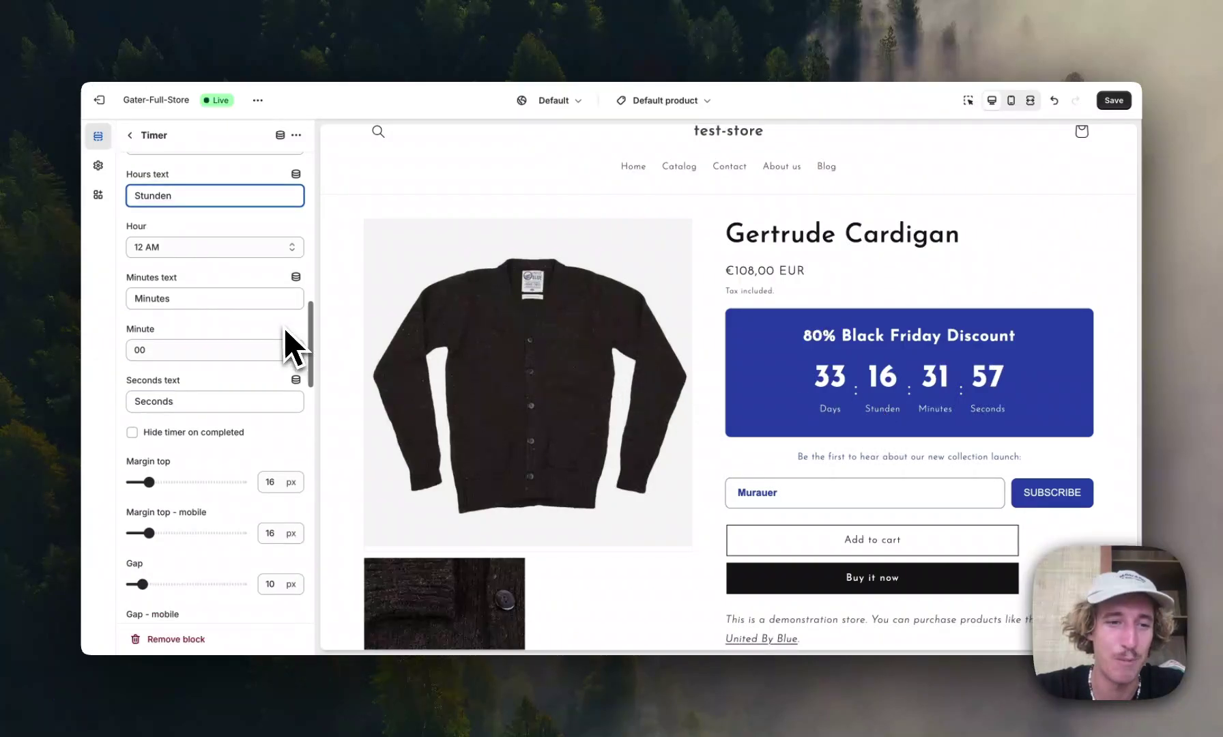
scroll(292, 346, down, 4)
scroll(293, 351, down, 6)
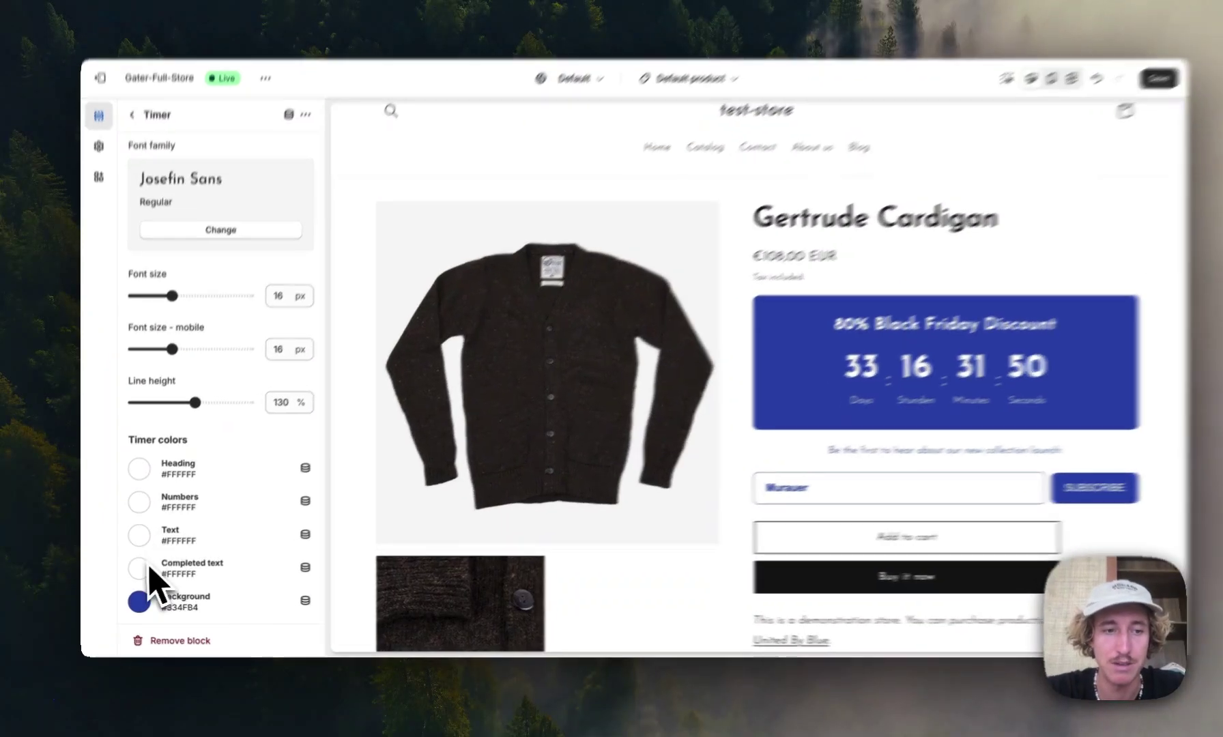
Switch the timer block background from red to black #121212 and save the theme
click(136, 601)
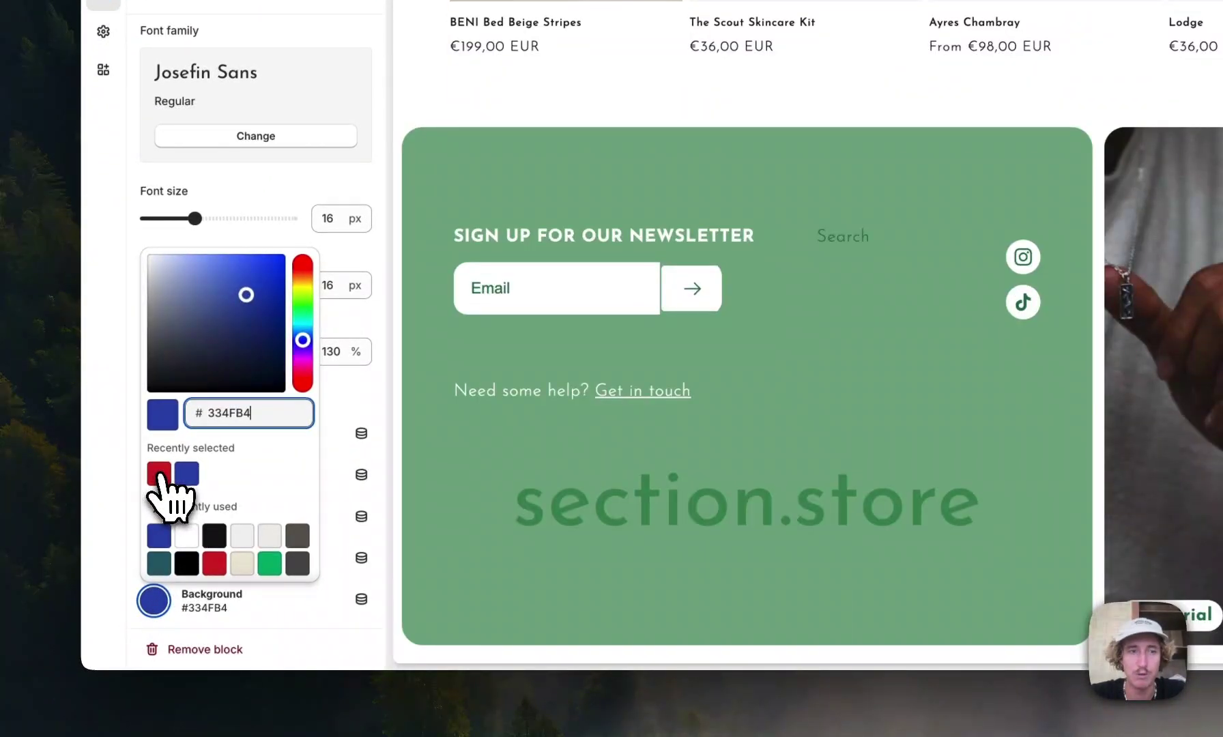
click(159, 475)
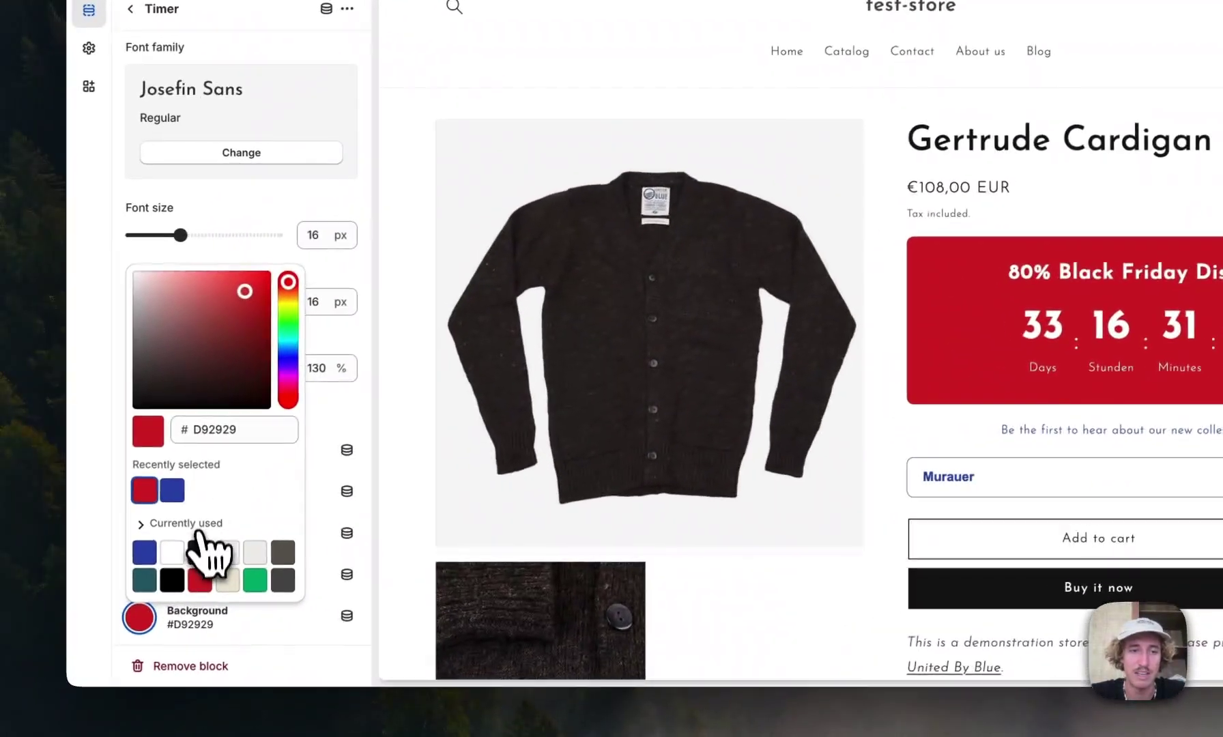
click(7, 604)
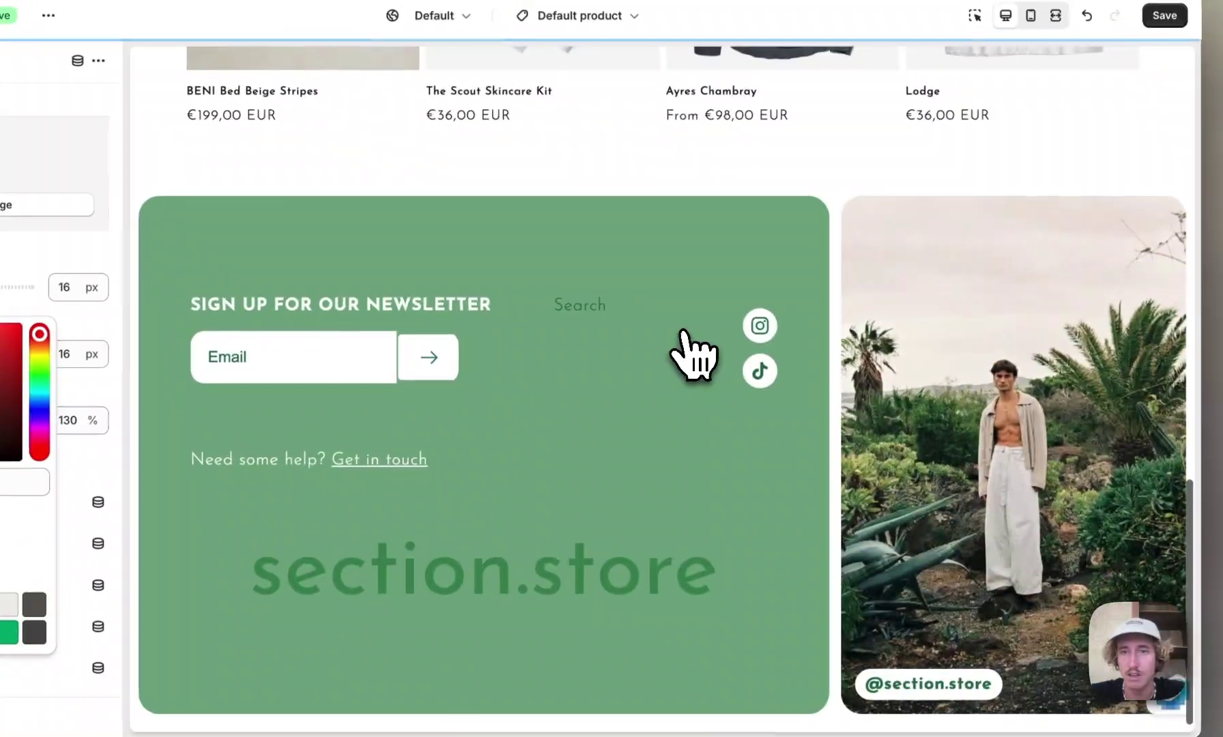
scroll(672, 337, up, 2)
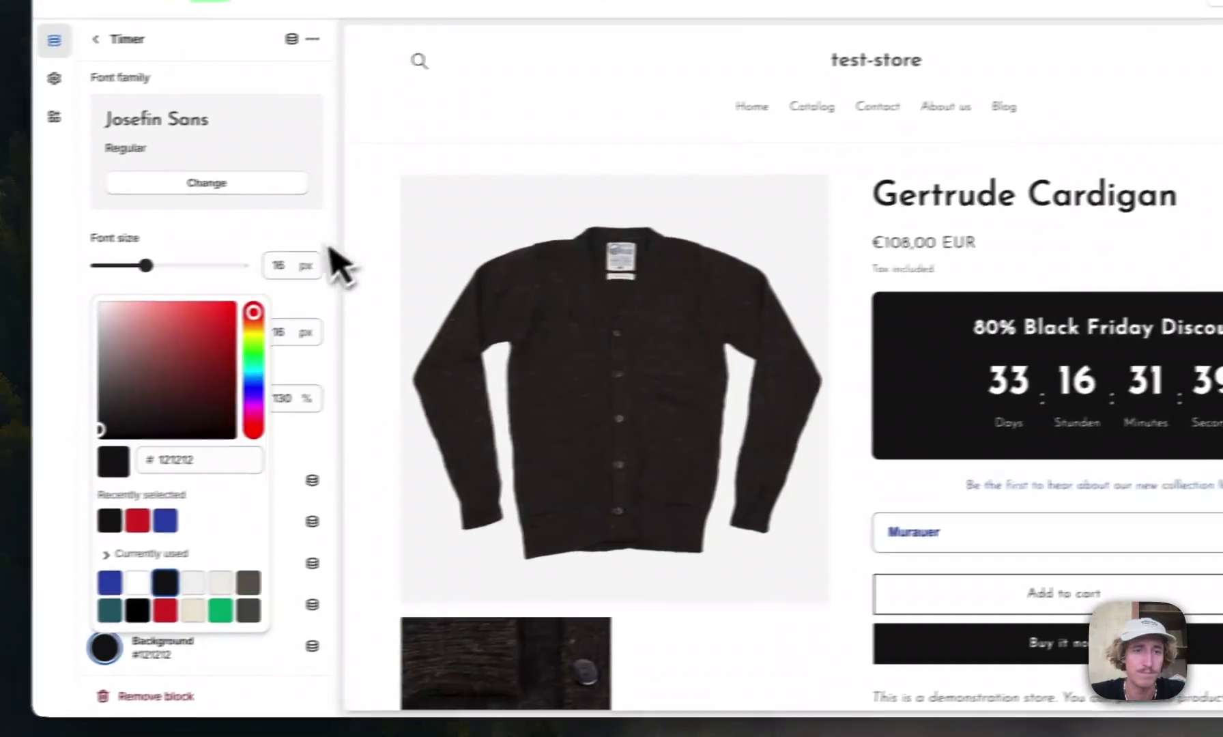
click(108, 273)
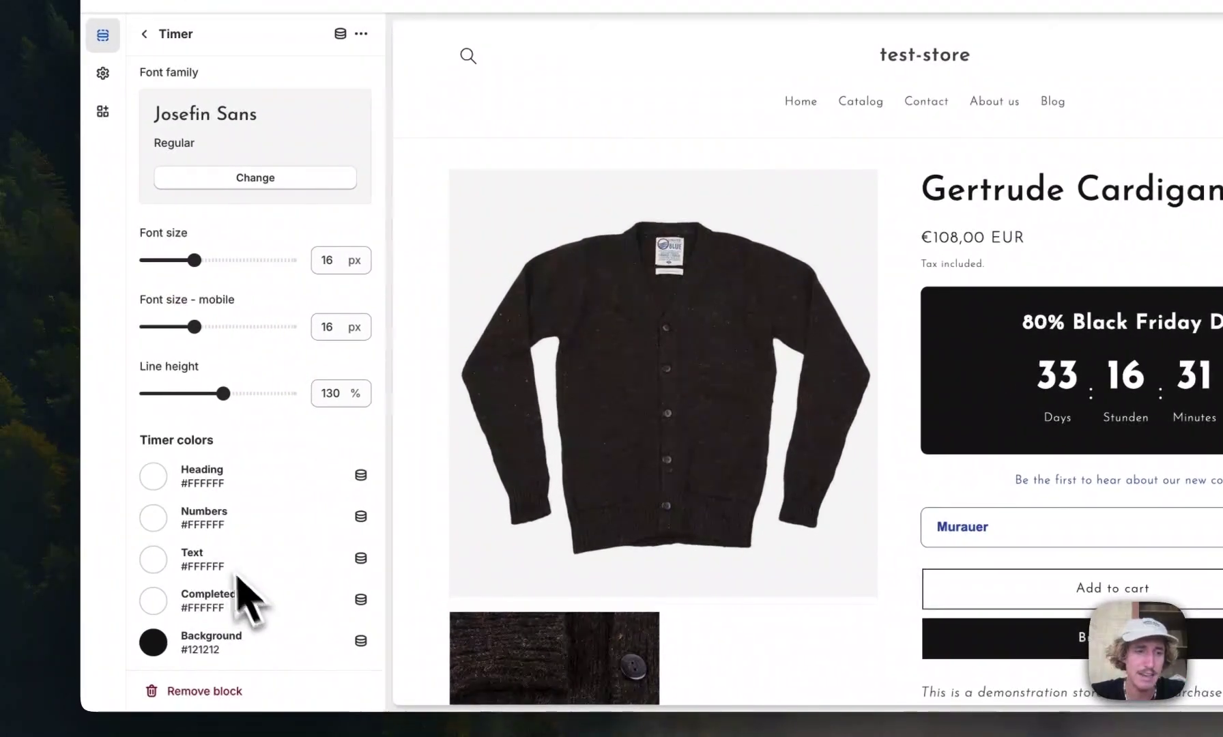
click(0, 506)
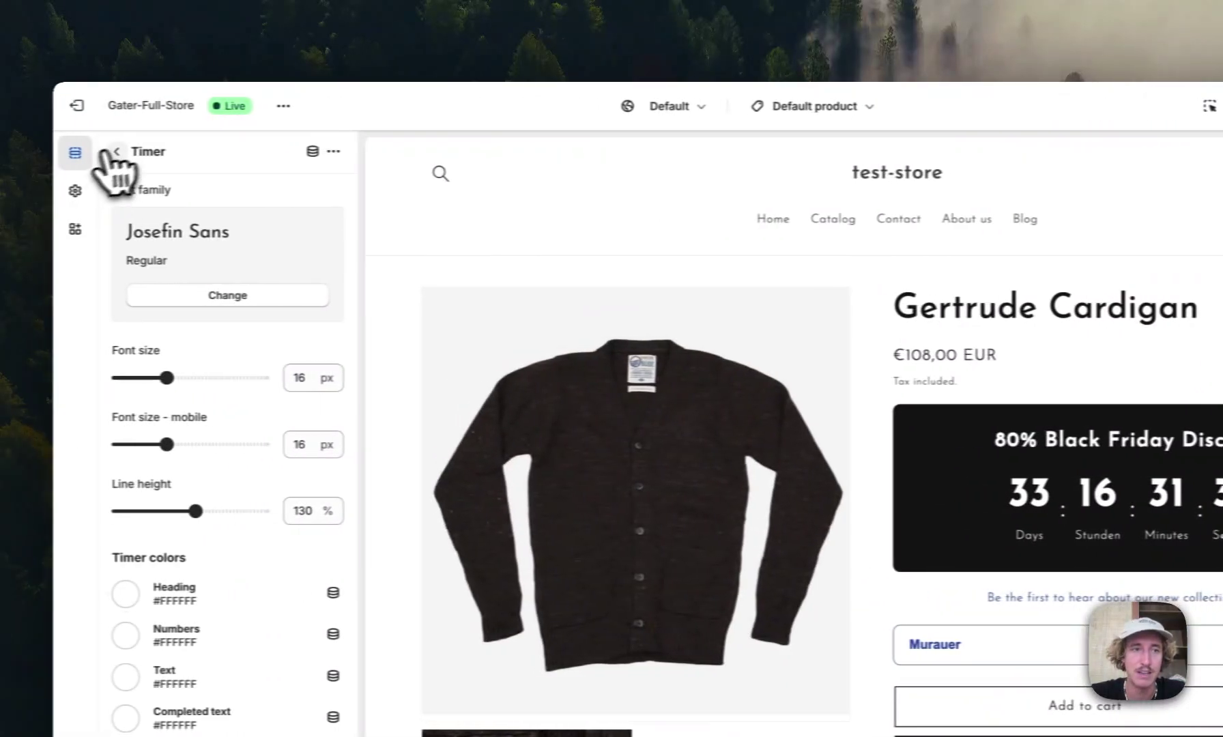
click(102, 155)
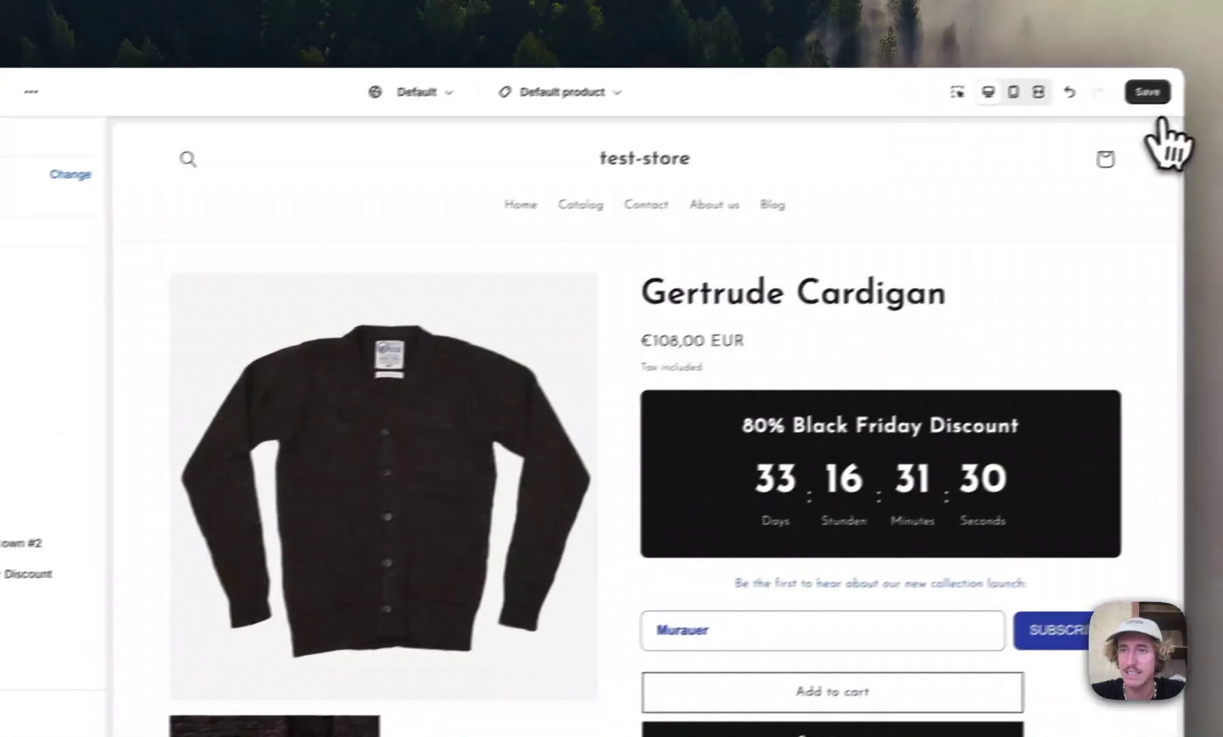
click(1146, 90)
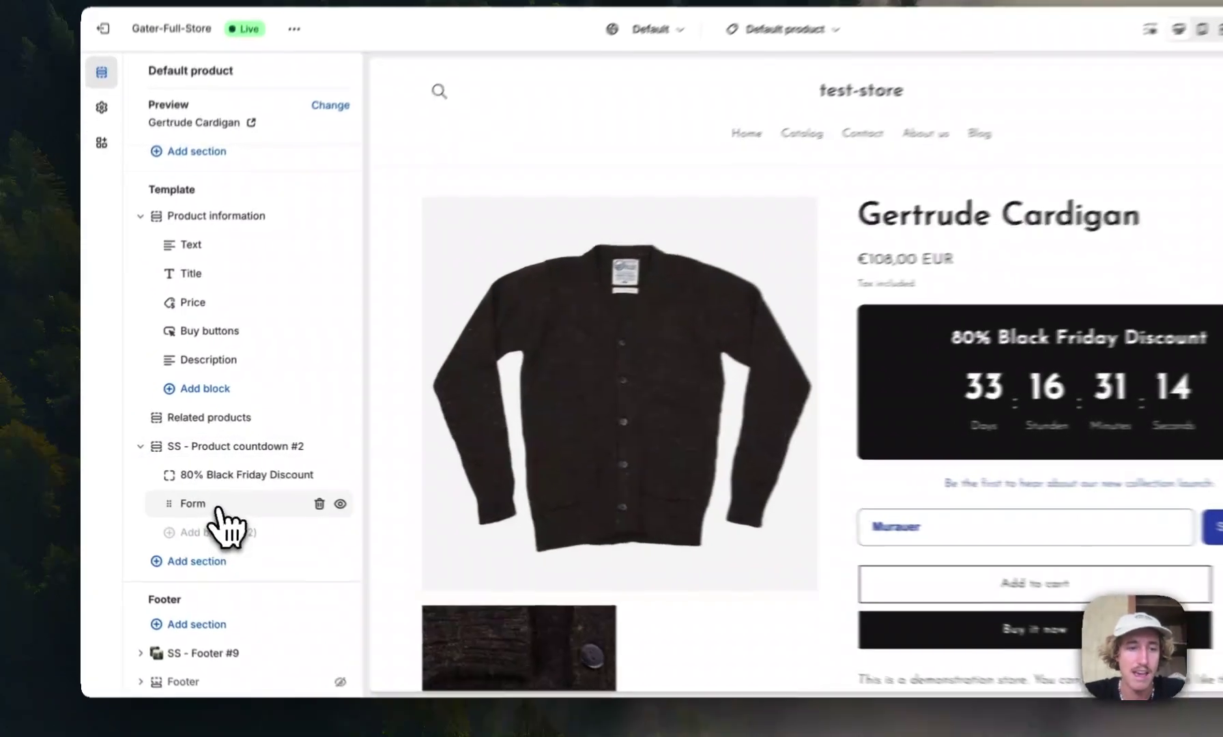
Inspect the signup Form block's settings and its prefilled signup field
click(205, 494)
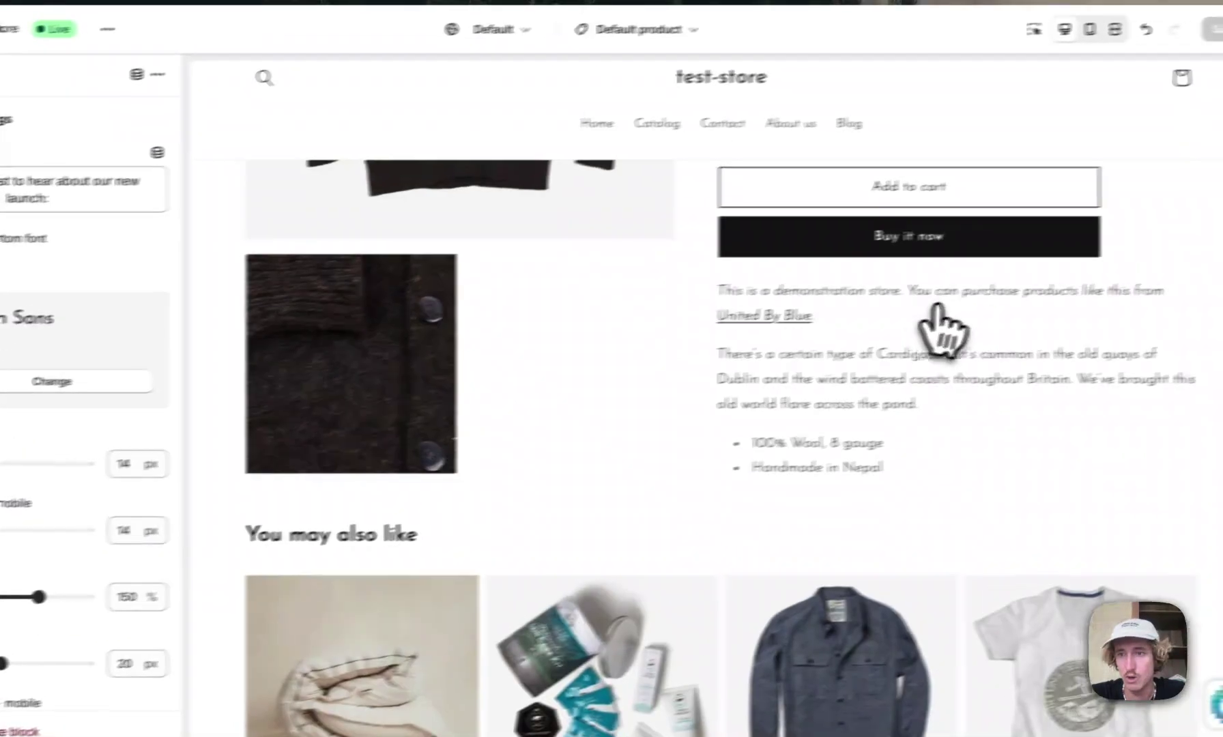
scroll(941, 327, up, 5)
double_click(715, 429)
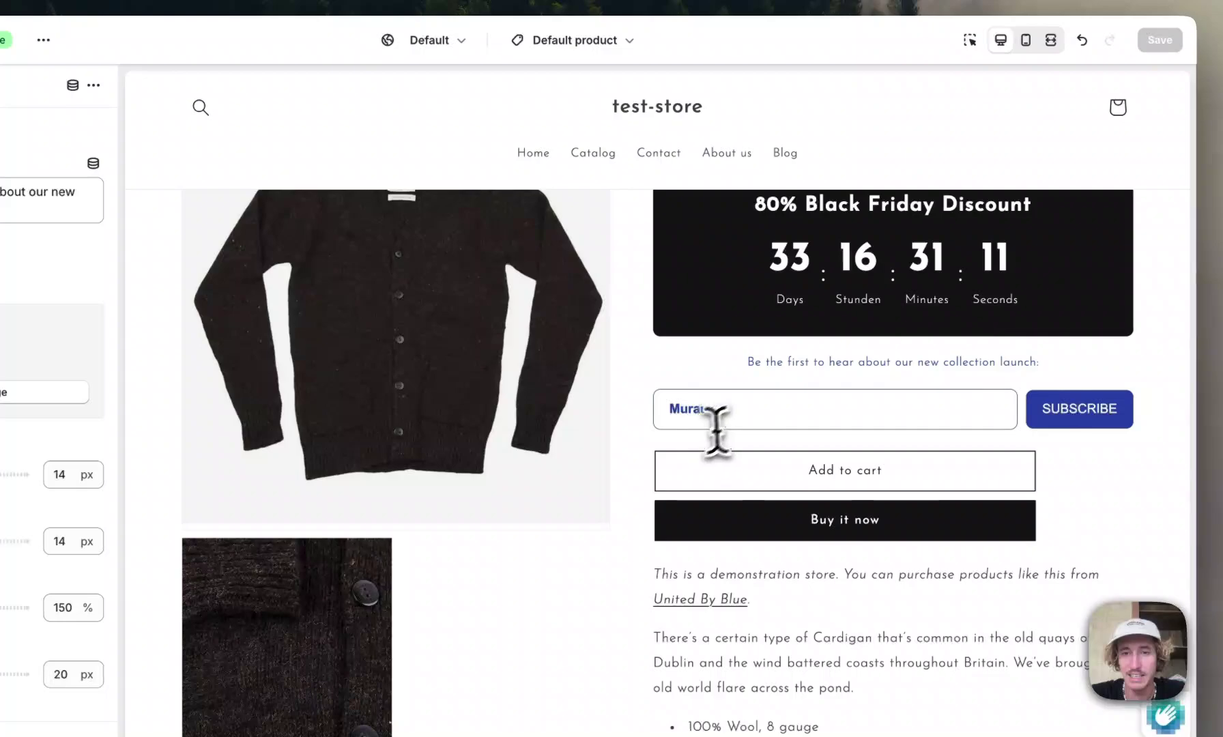
click(628, 483)
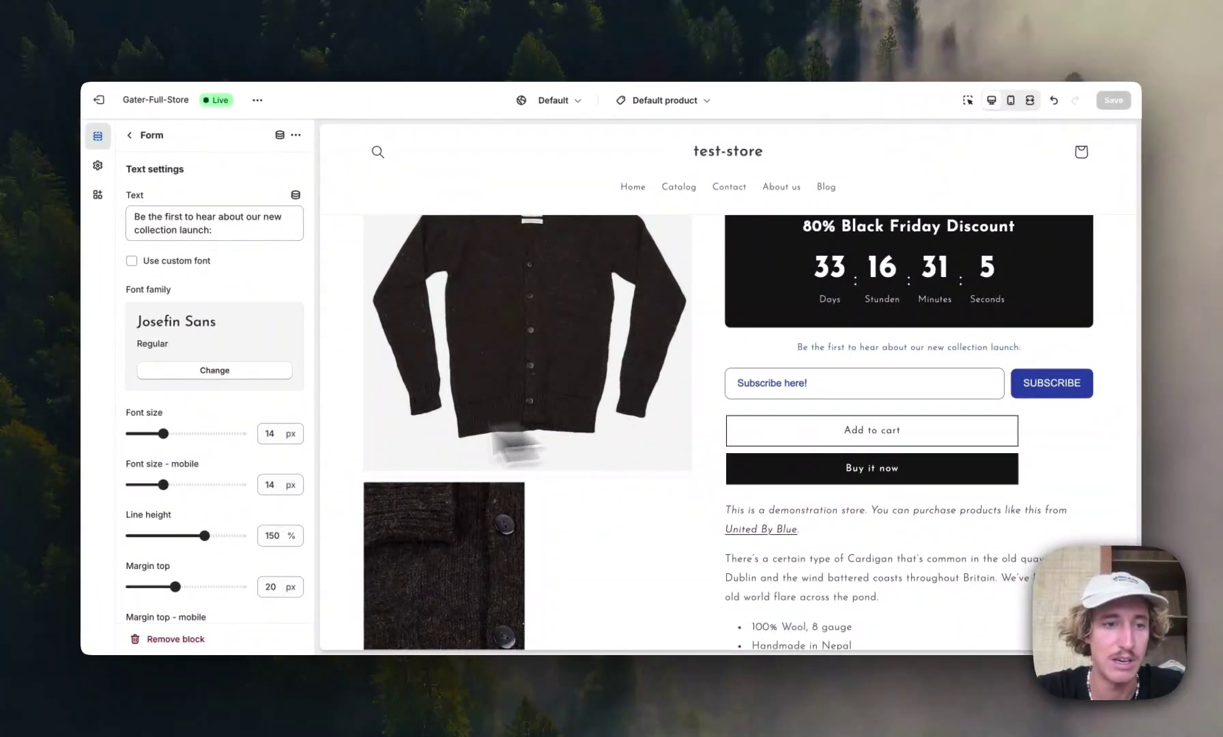
scroll(295, 451, down, 10)
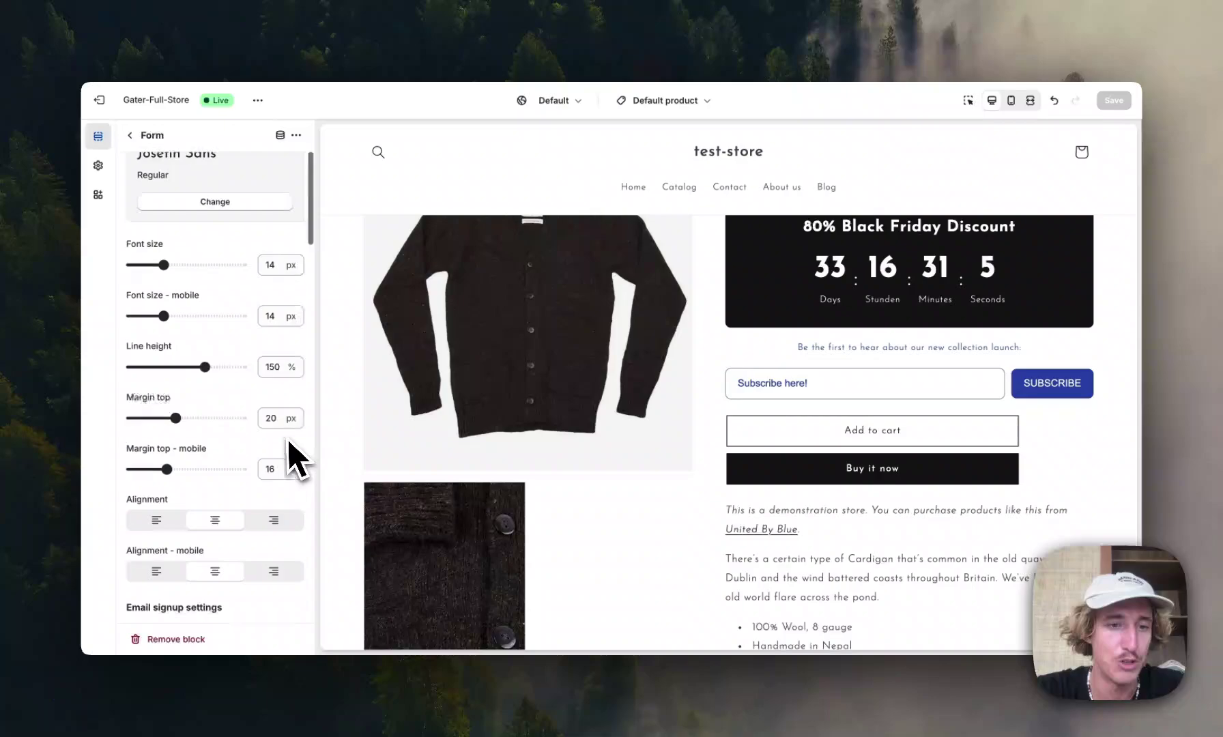
scroll(269, 232, down, 2)
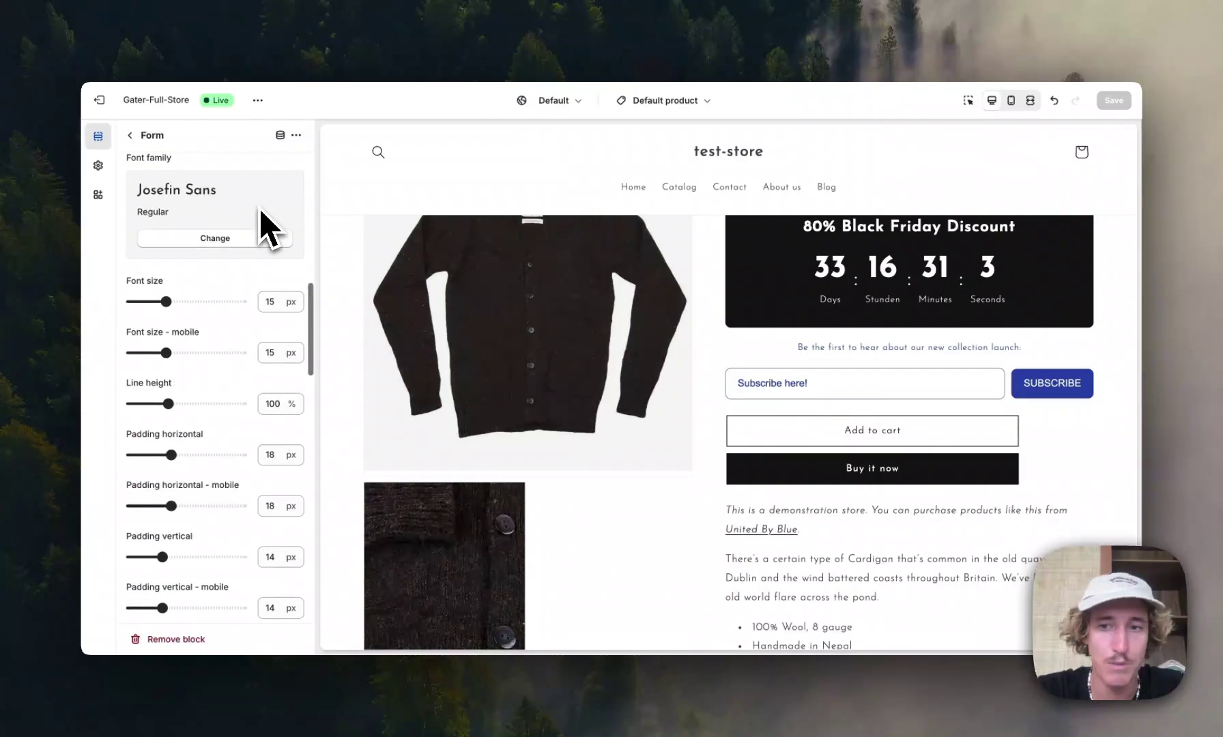
scroll(270, 232, down, 8)
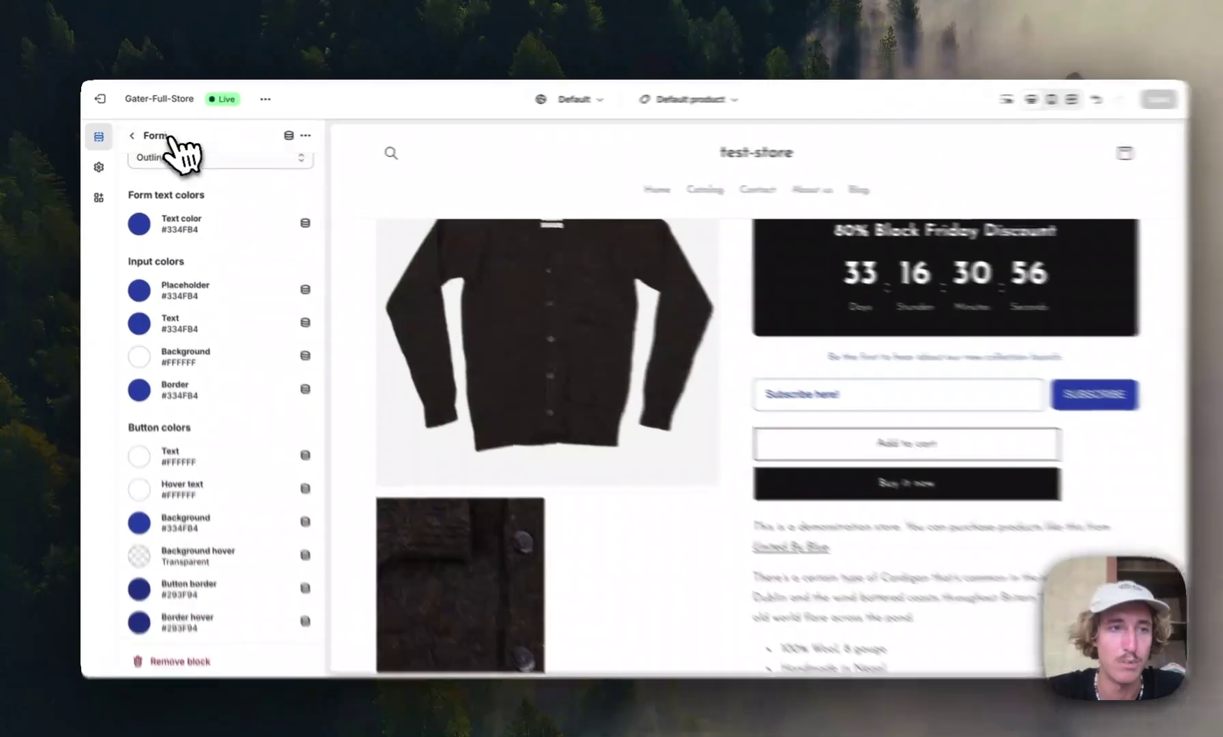
Delete the Form block from the section list and save the theme
click(130, 135)
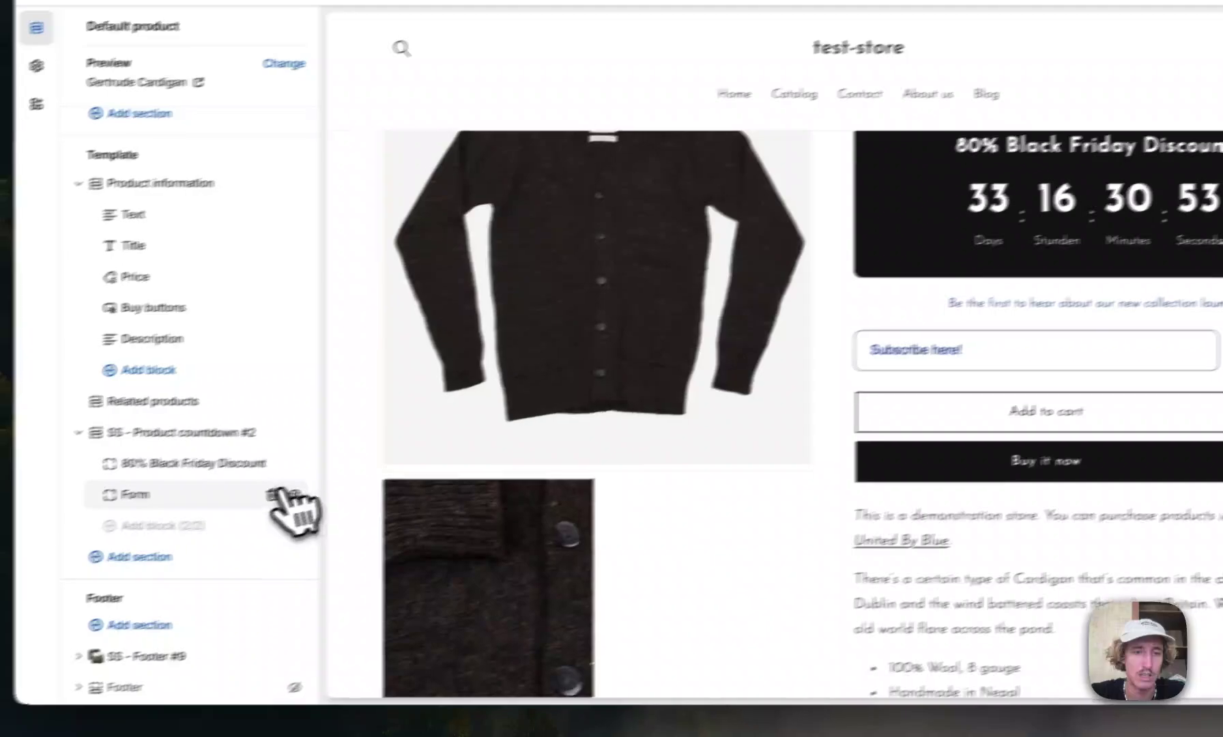
mouse_move(262, 518)
click(332, 480)
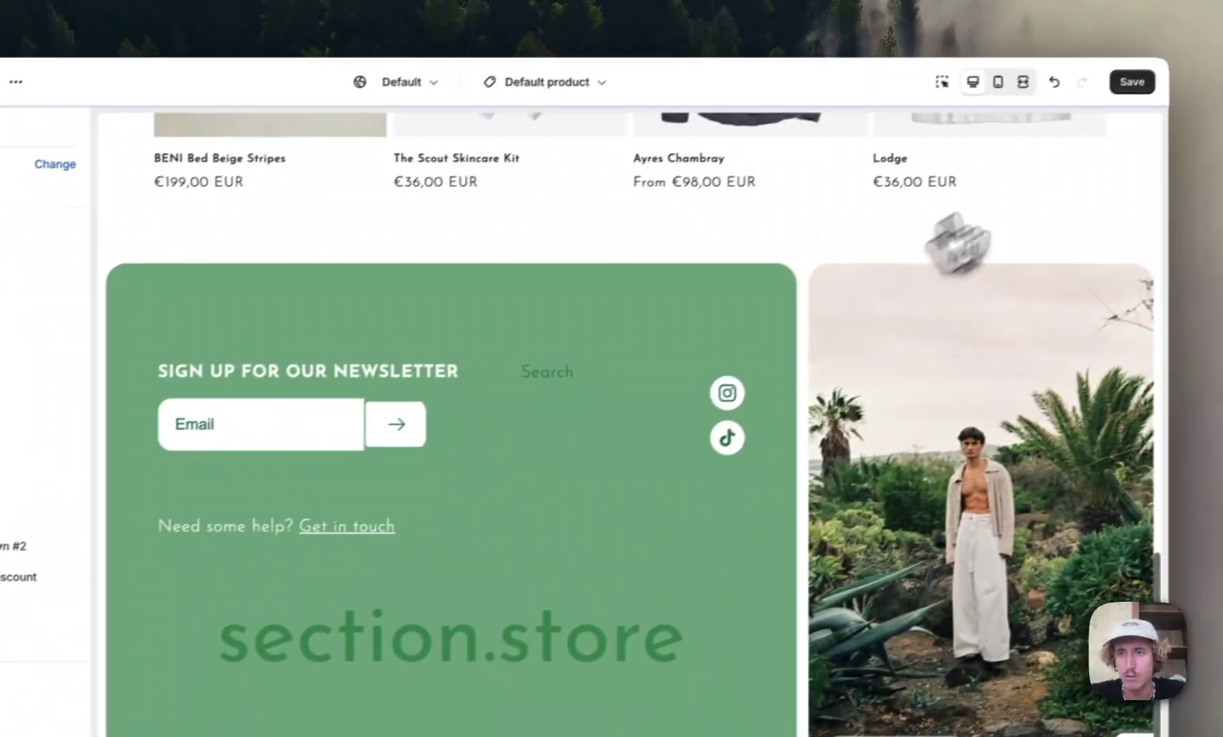
click(1108, 102)
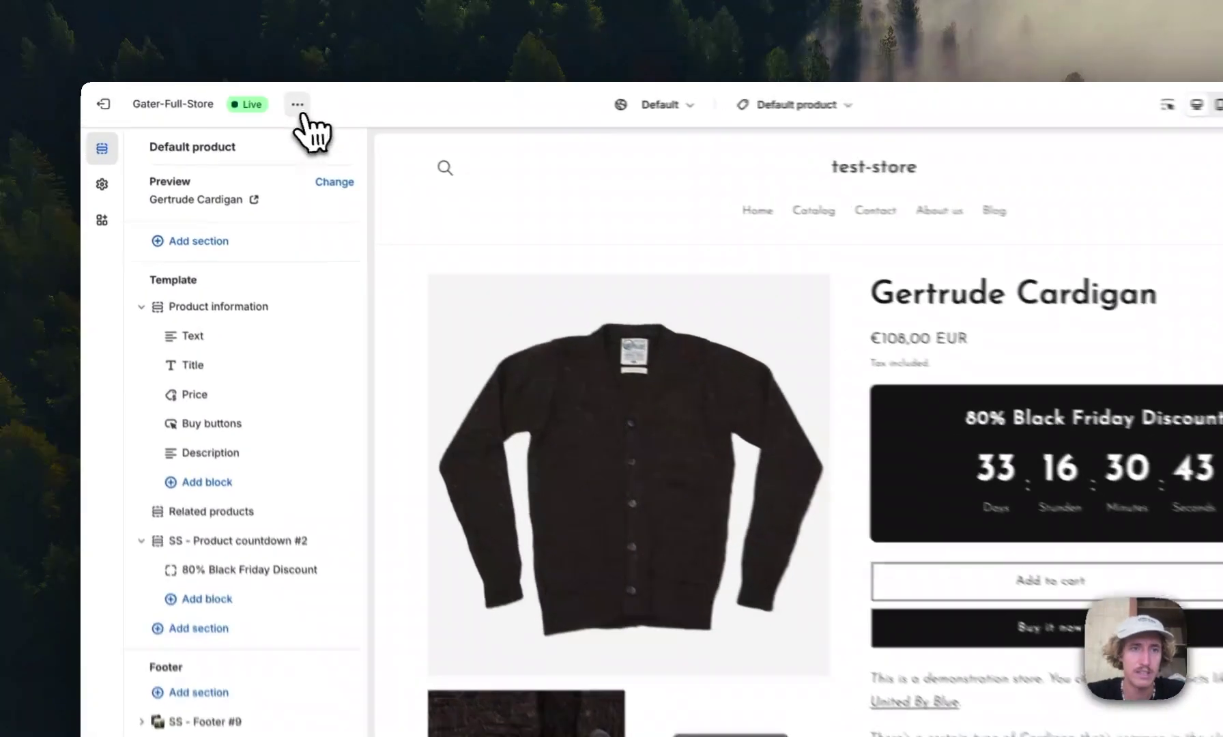
click(258, 100)
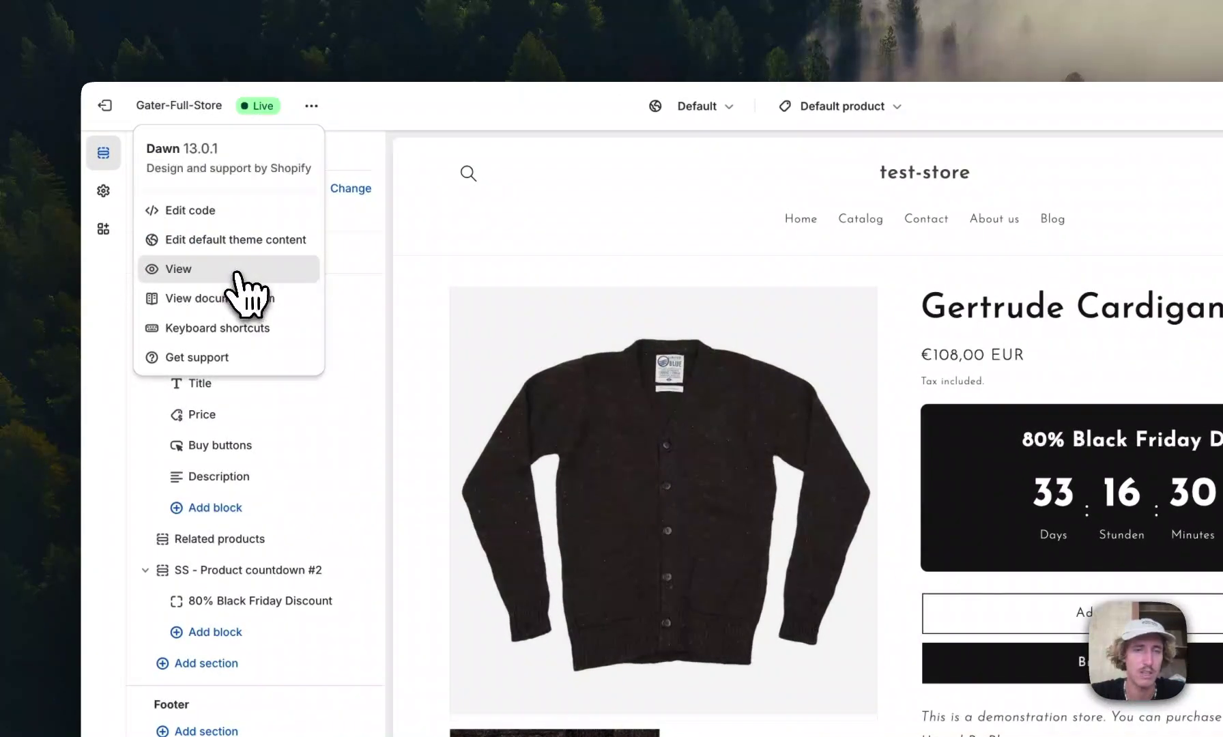
click(207, 230)
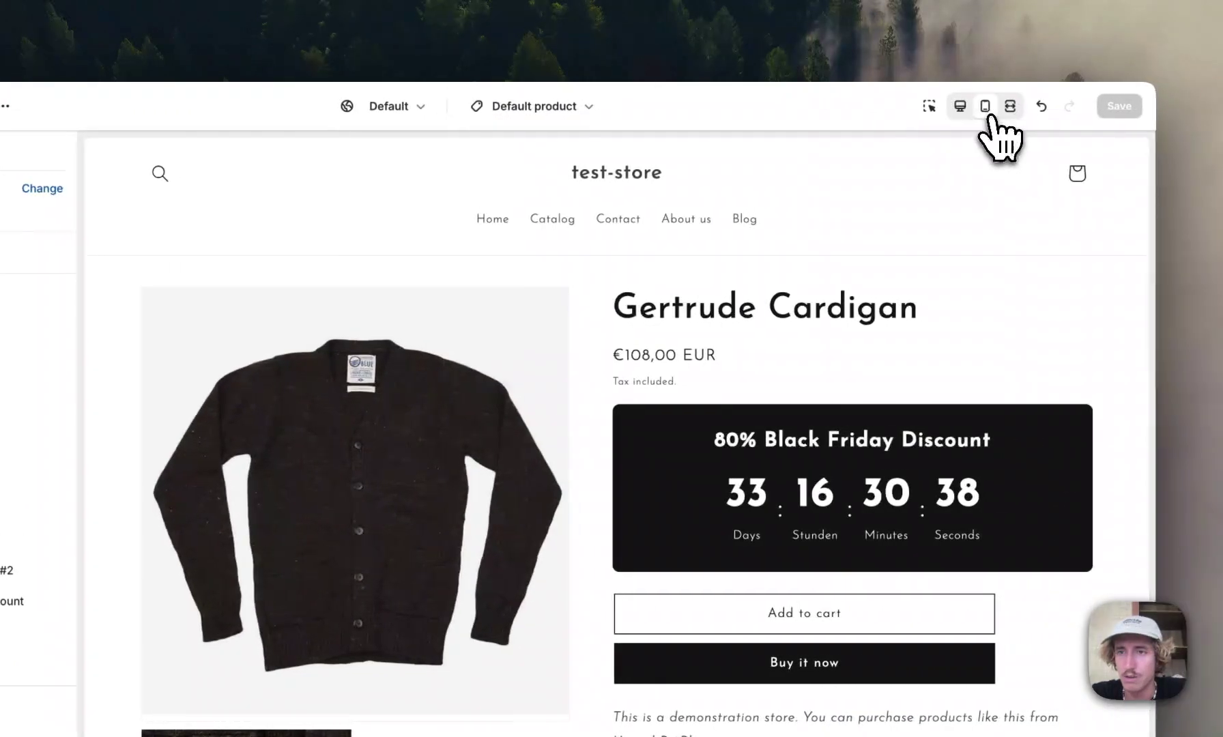
click(974, 108)
scroll(574, 607, down, 3)
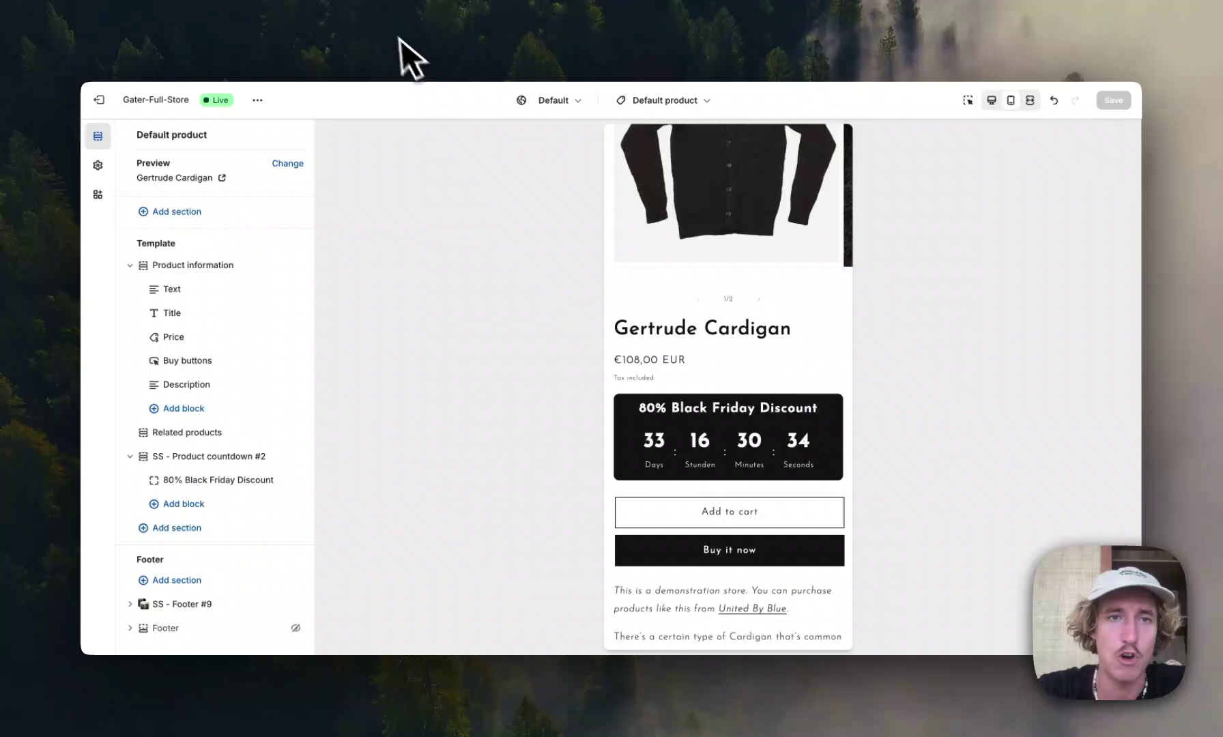
scroll(784, 443, up, 2)
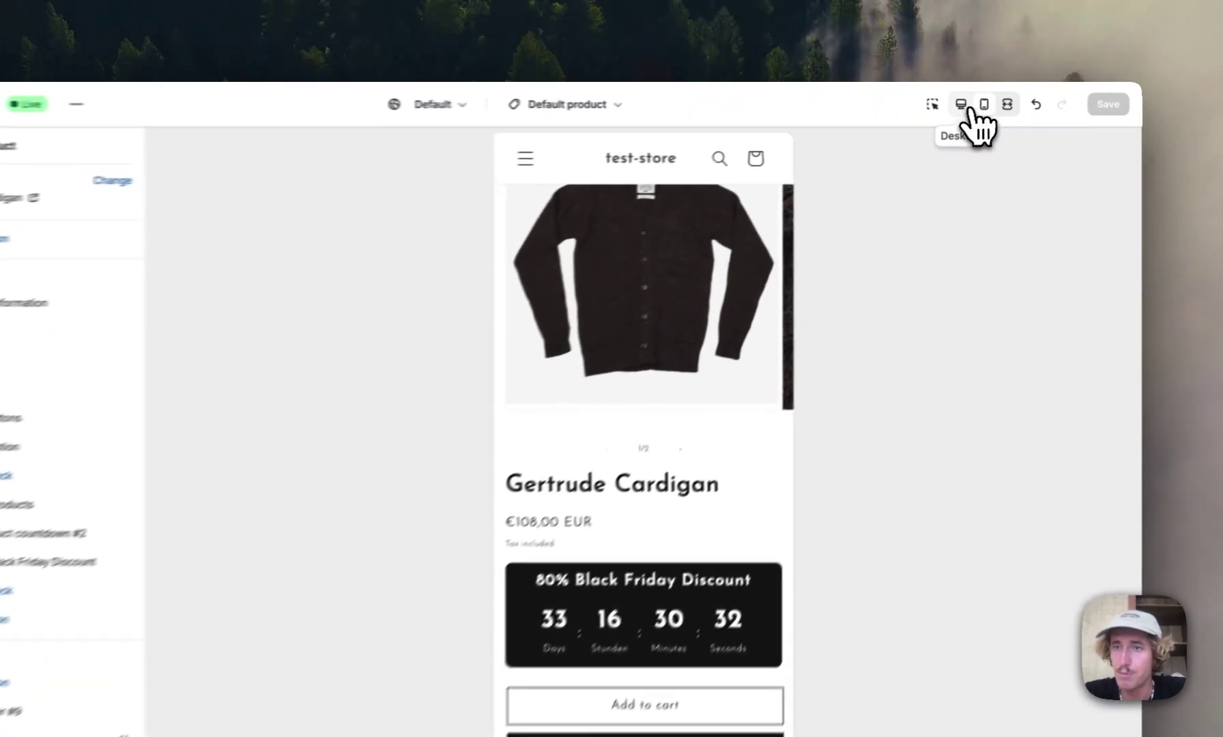
click(992, 101)
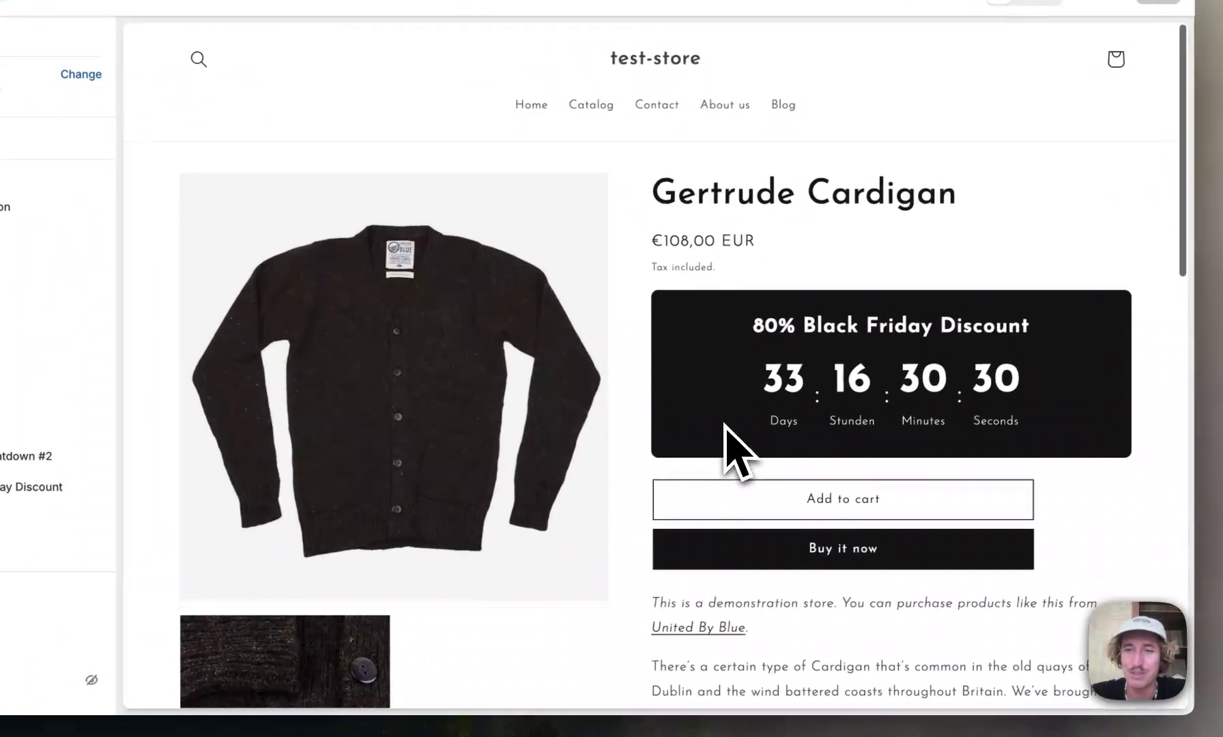